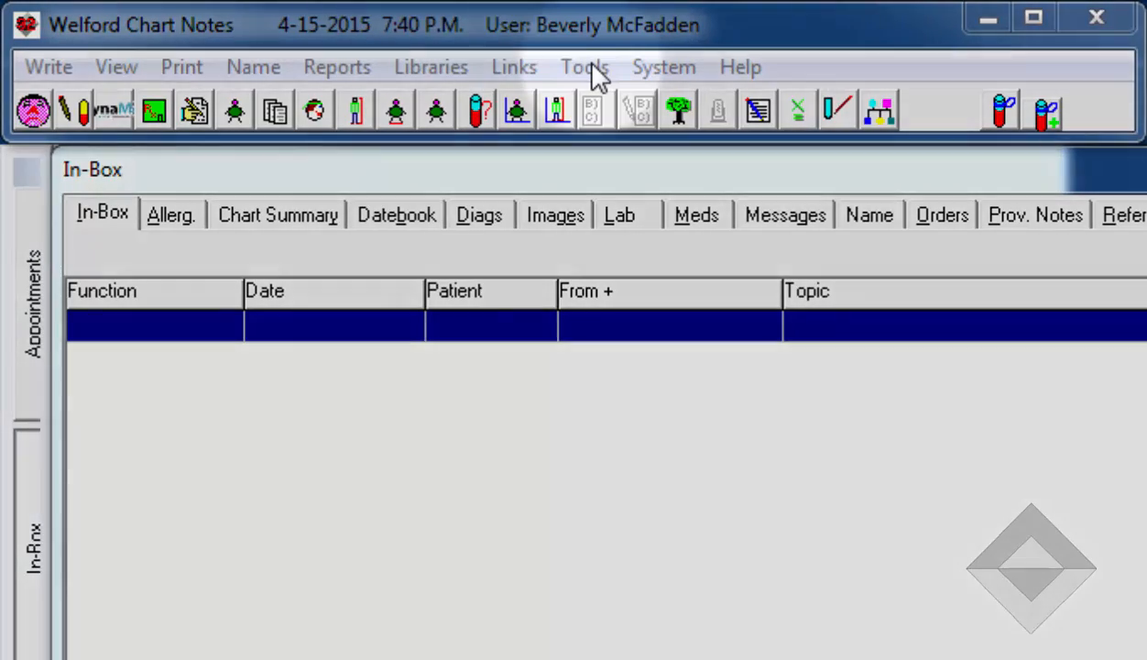
Step: Open the Lab Book Reminders list to view it, and close it without adding a reminder
left_click(594, 72)
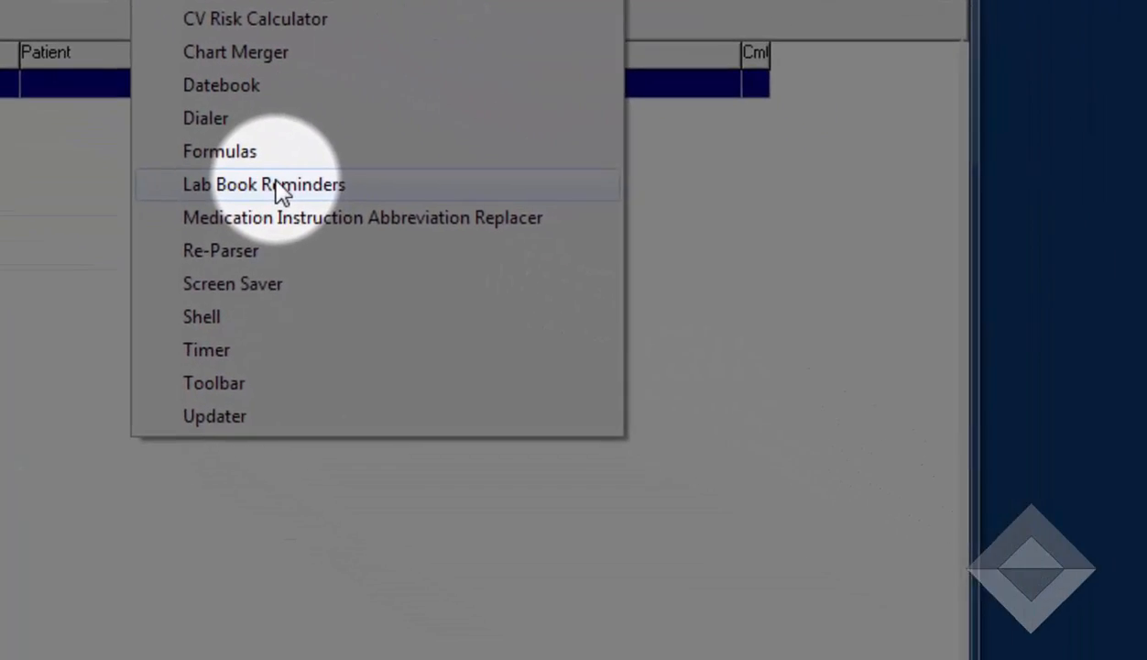
left_click(279, 186)
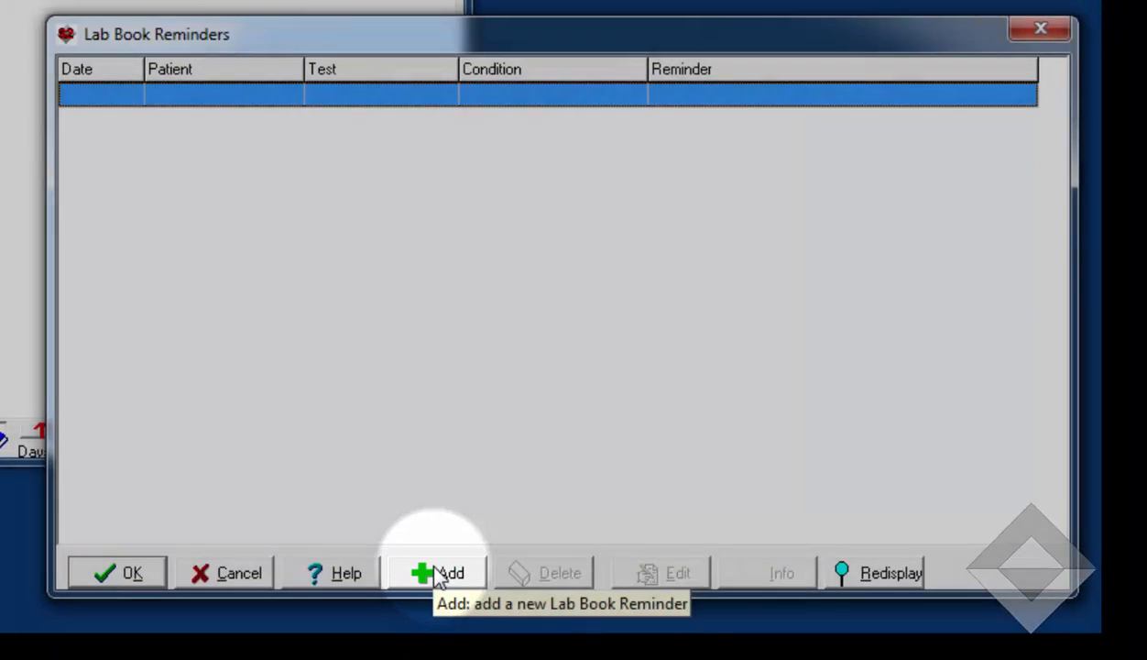
left_click(425, 579)
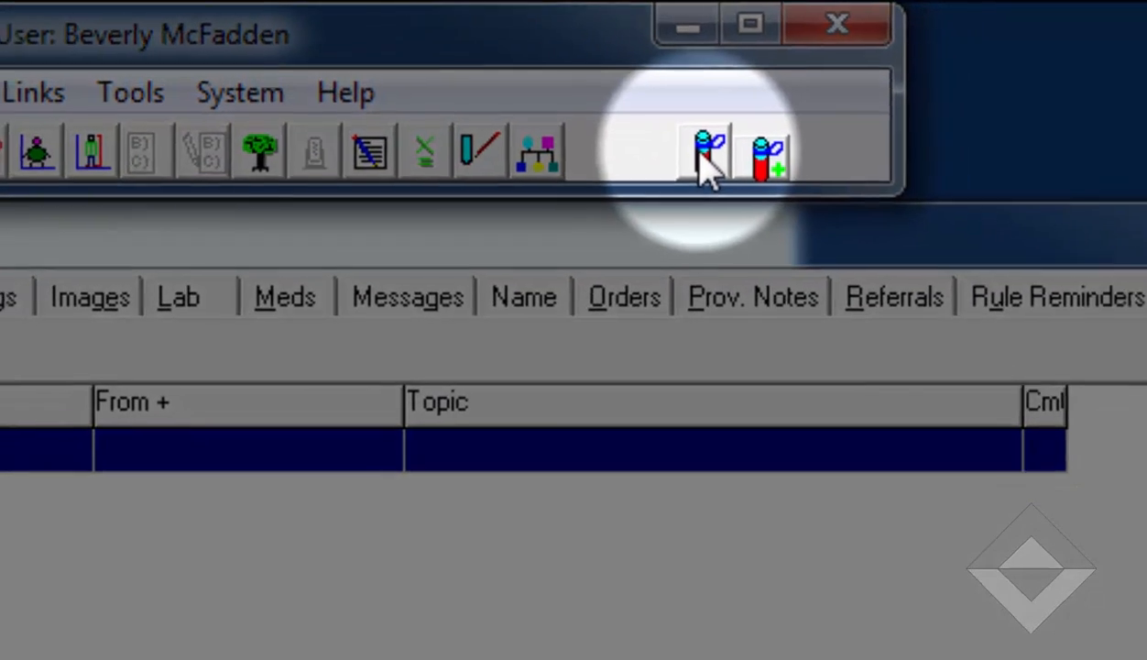
left_click(721, 174)
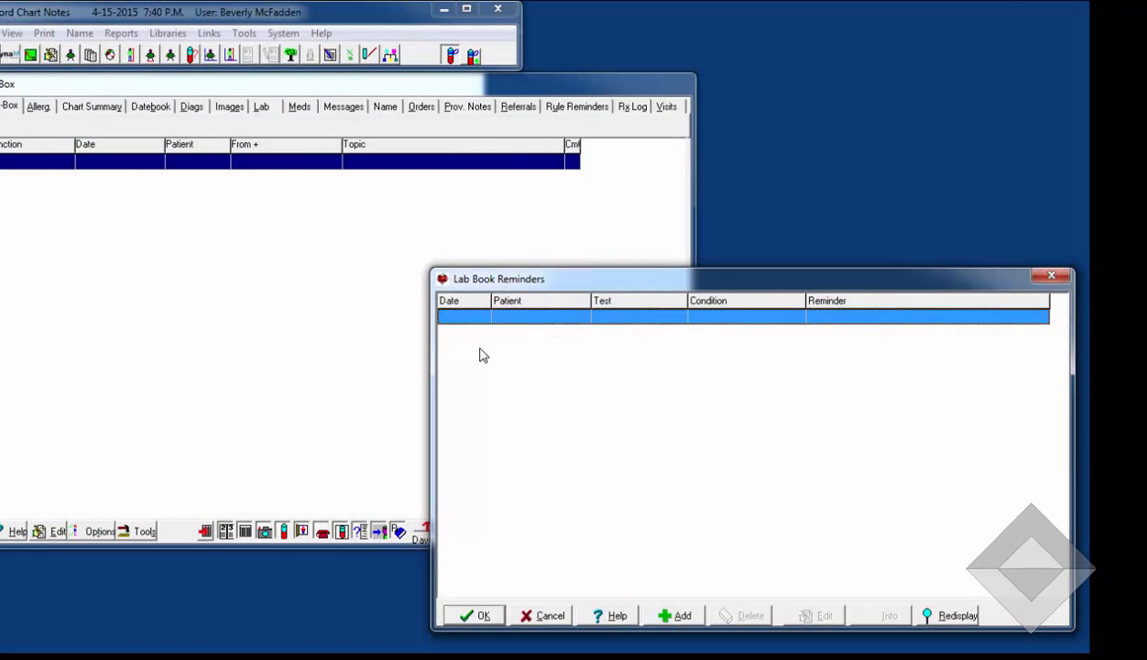
left_click(533, 612)
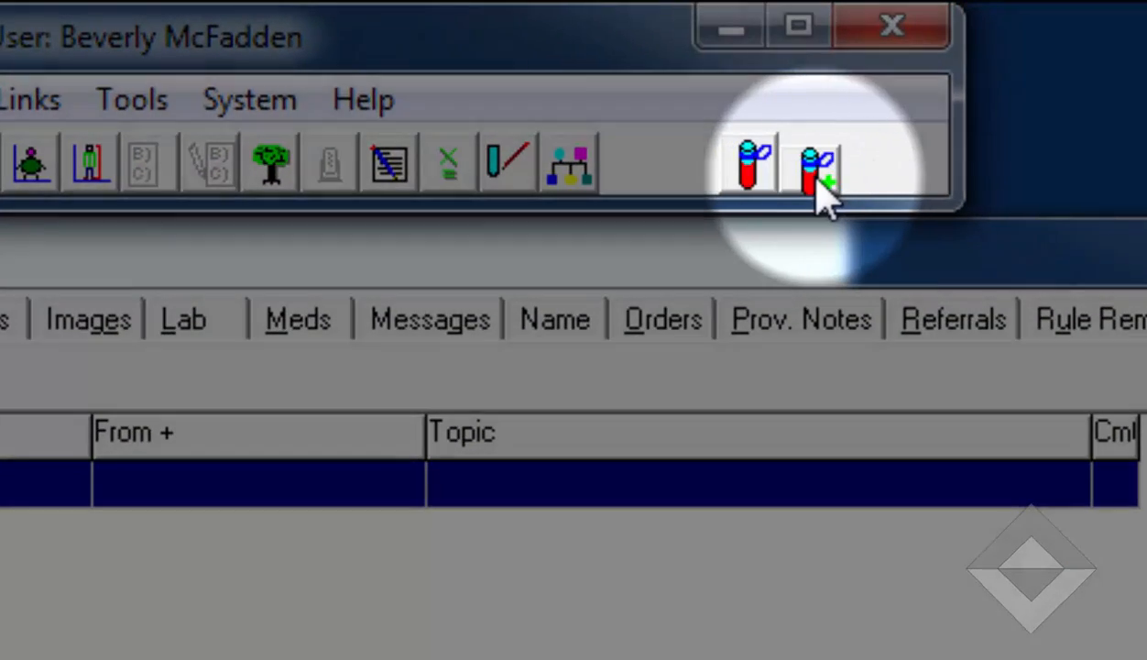
Step: Start a new Lab Book Reminder for the DIRECT BILIRUBIN test and assign it to the recently used patient
left_click(808, 165)
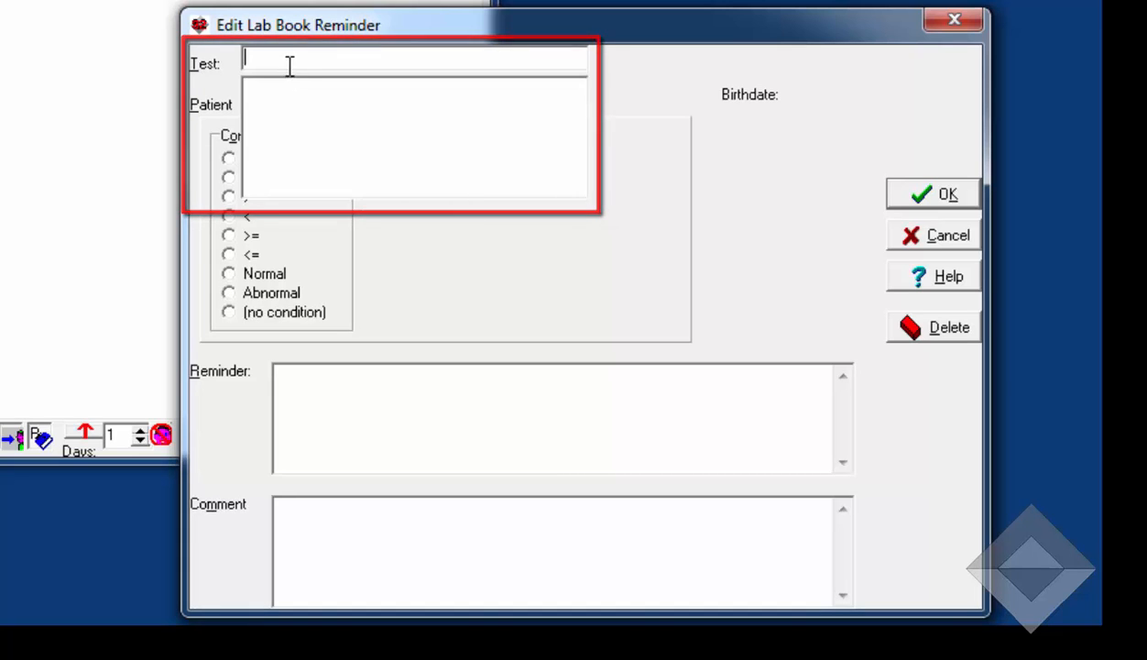
type("DI")
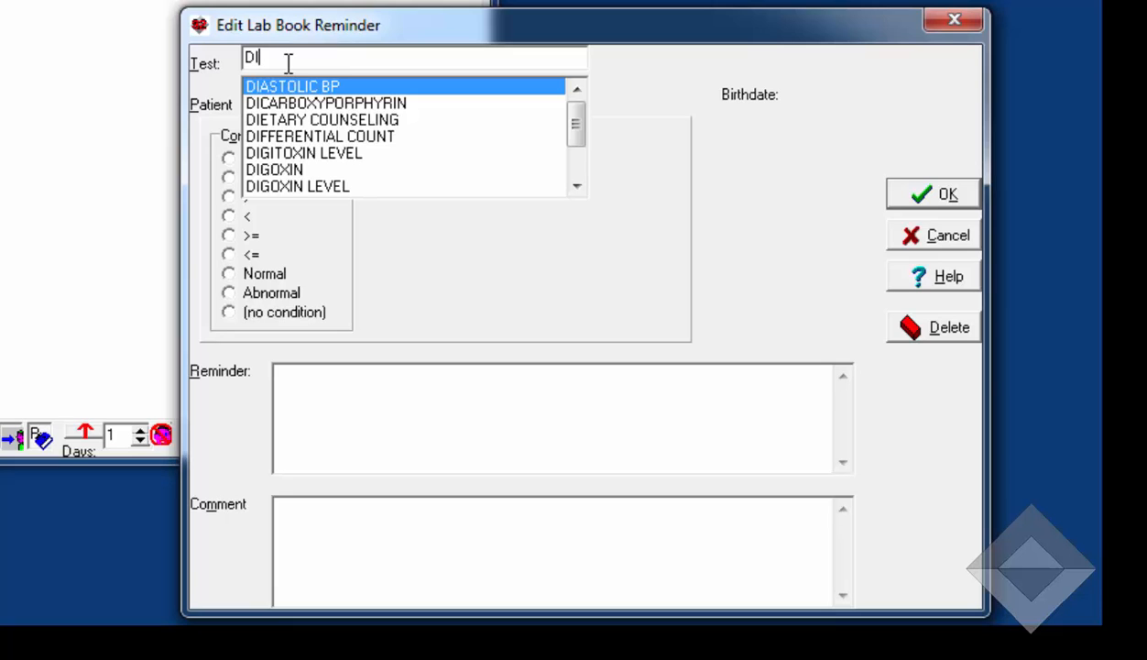
type("REC")
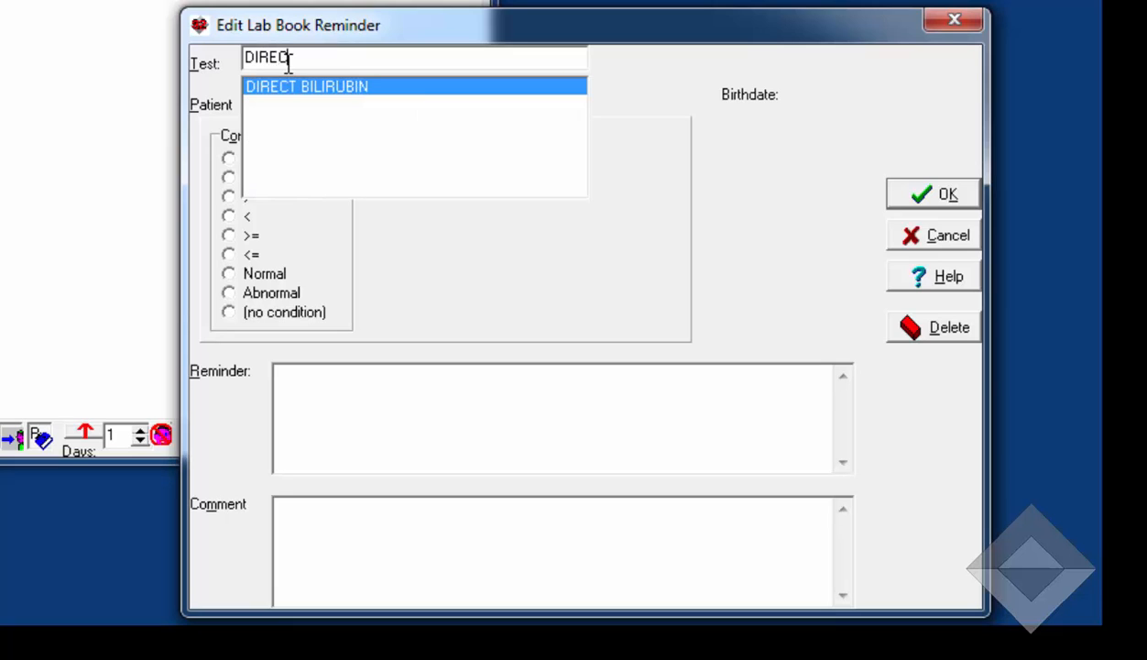
left_click(315, 87)
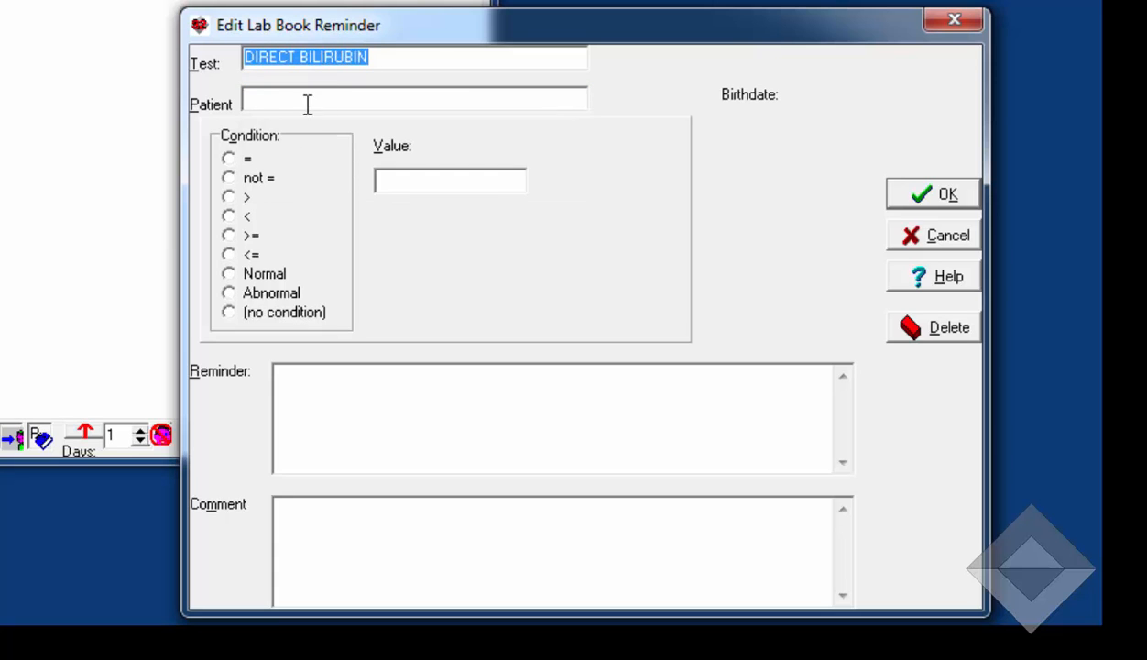
left_click(290, 104)
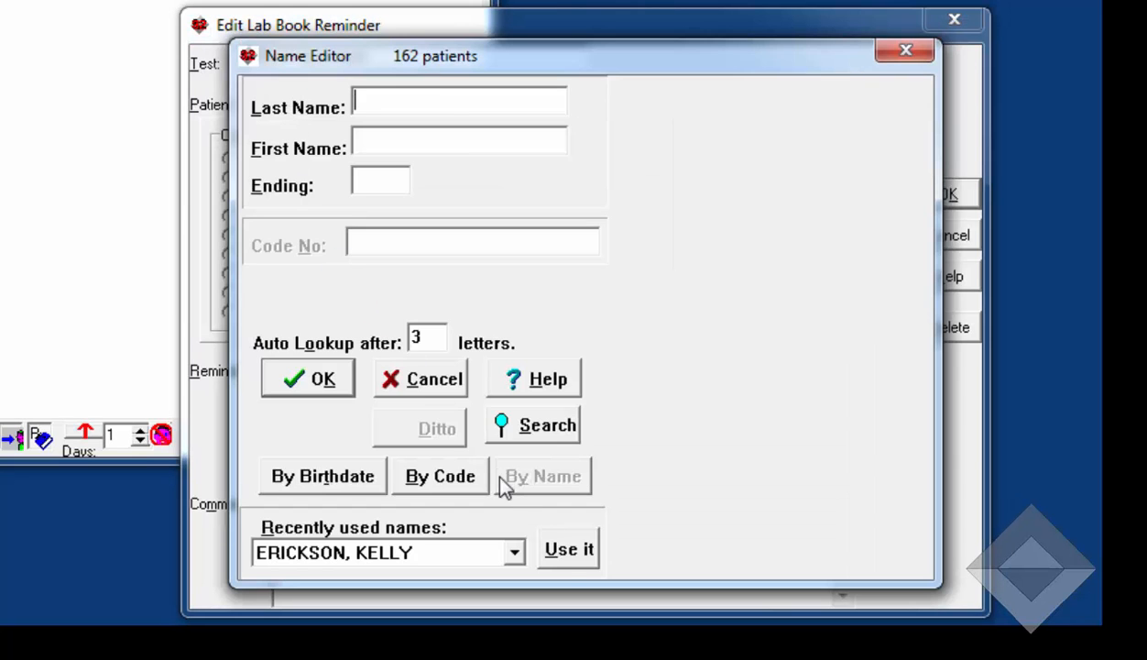
left_click(560, 551)
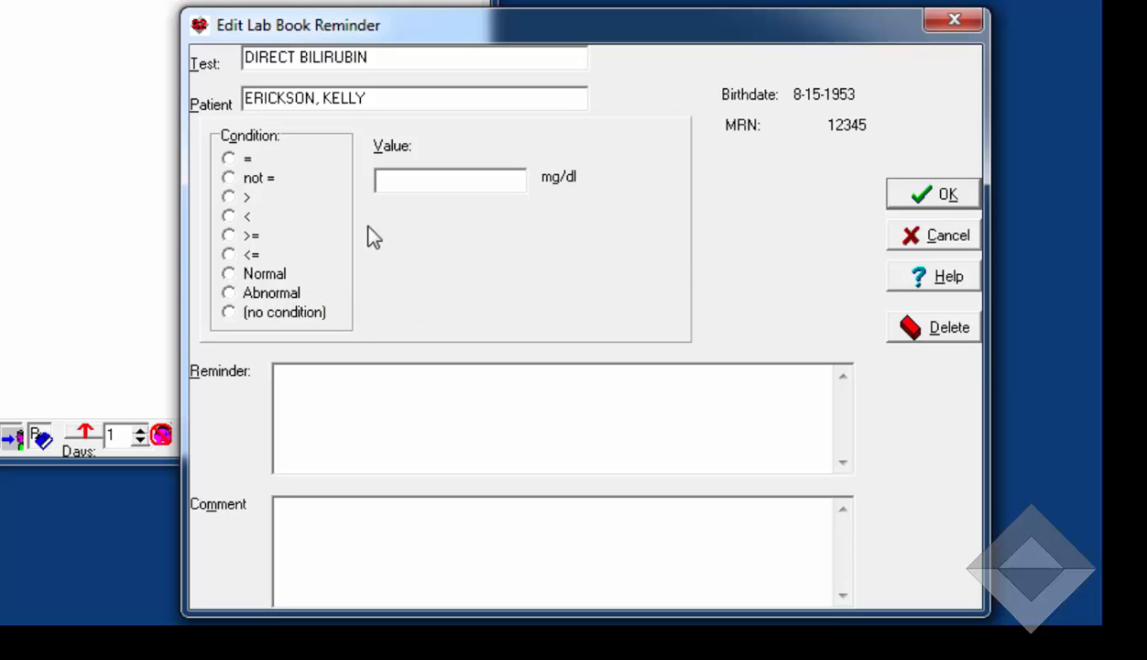
Step: Set the reminder's trigger condition to a direct bilirubin value > 1.5 mg/dl
left_click(393, 175)
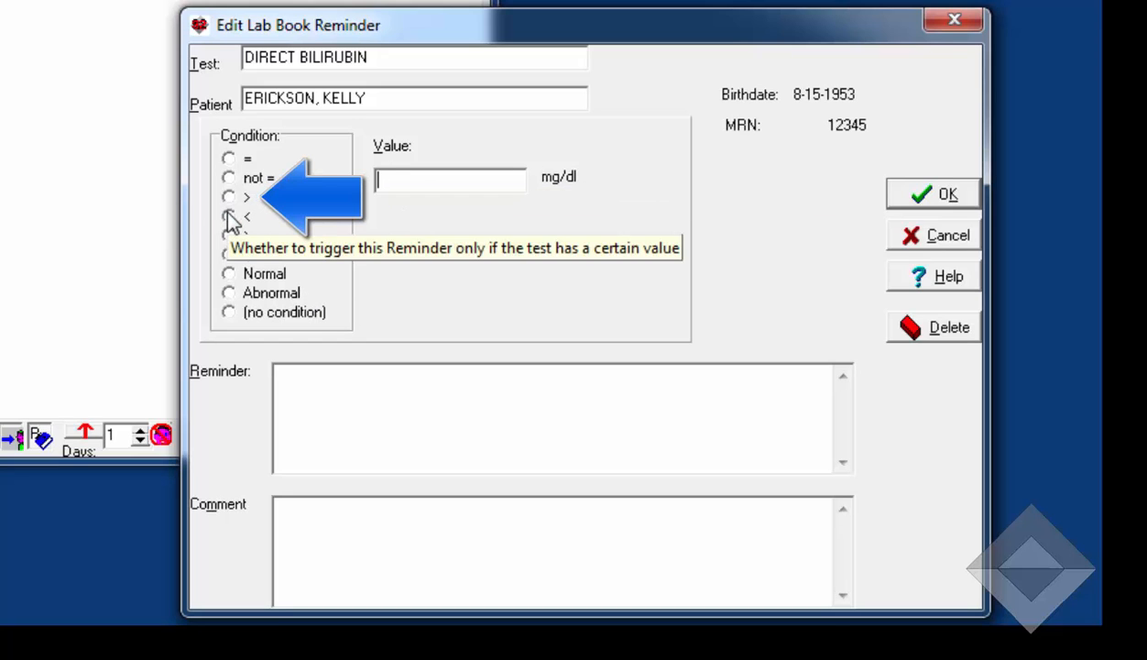
left_click(229, 197)
left_click(383, 179)
type("1.5")
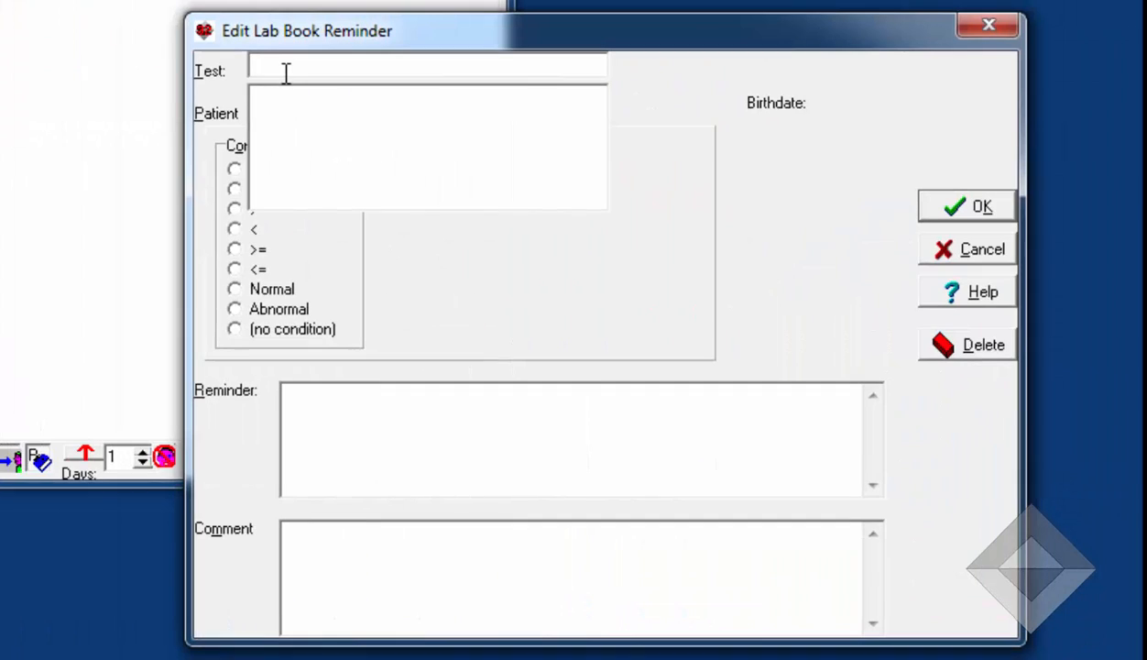
Step: Choose the CXR test and the recently used patient in a blank reminder to examine the condition options offered
type("CX")
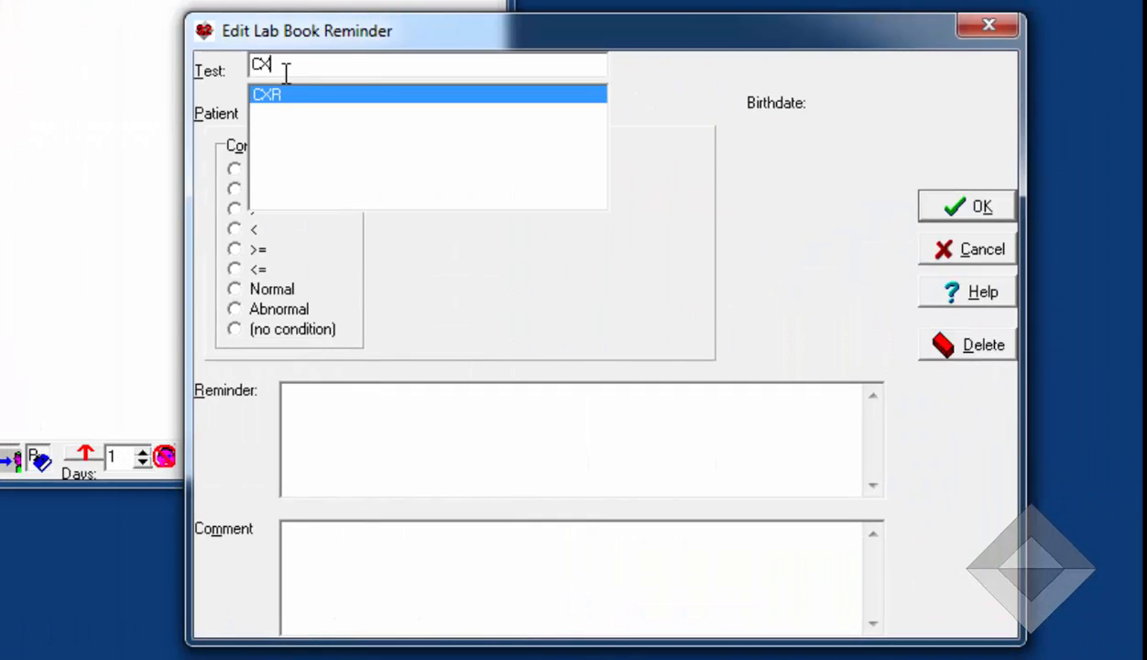
type("R")
left_click(285, 92)
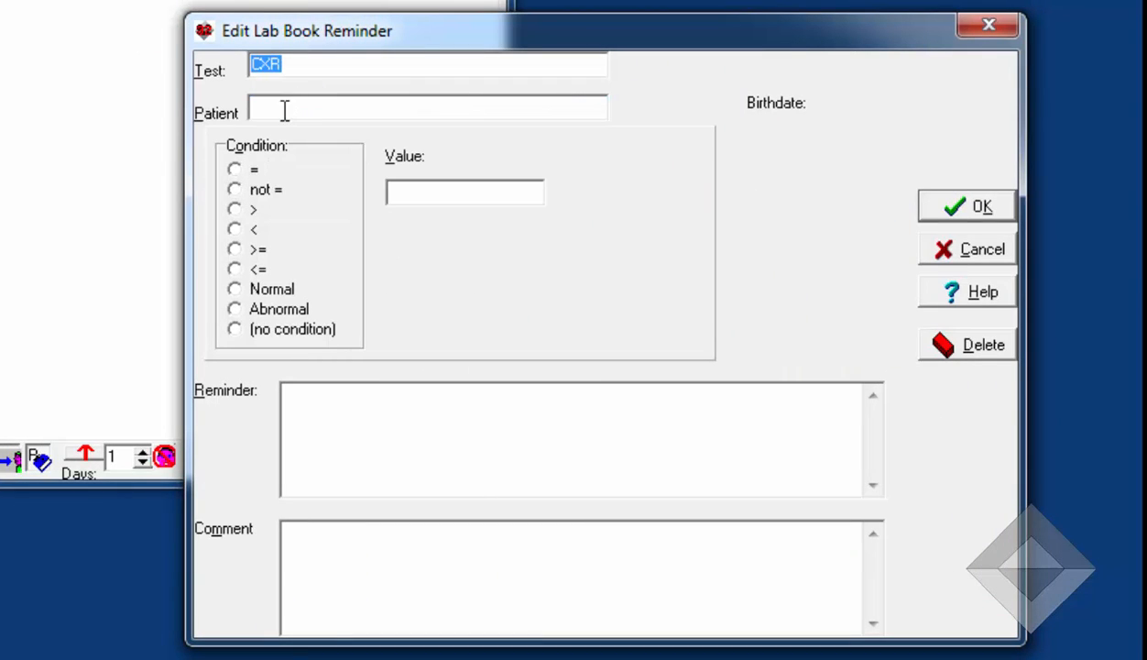
left_click(283, 114)
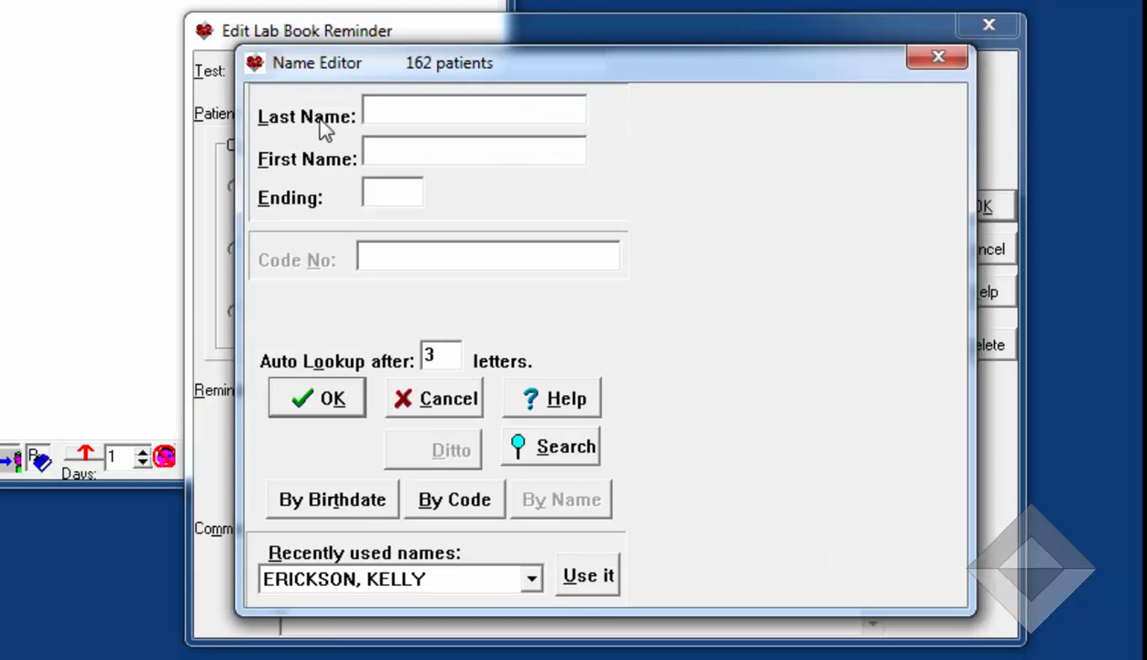
key("alt+u")
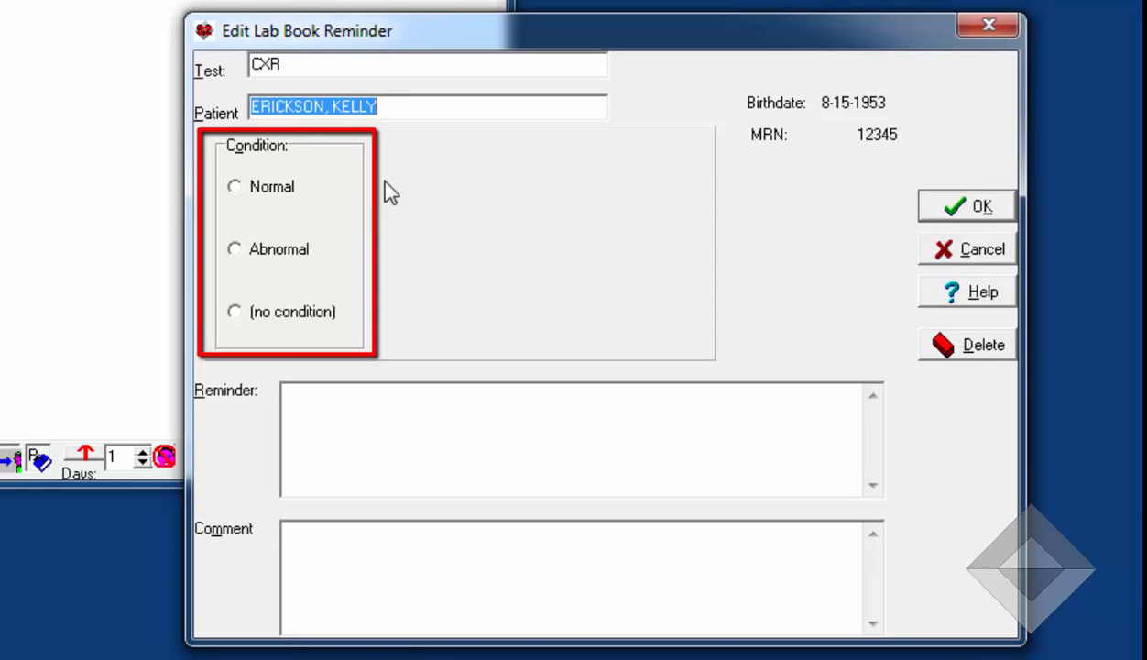
left_click(382, 179)
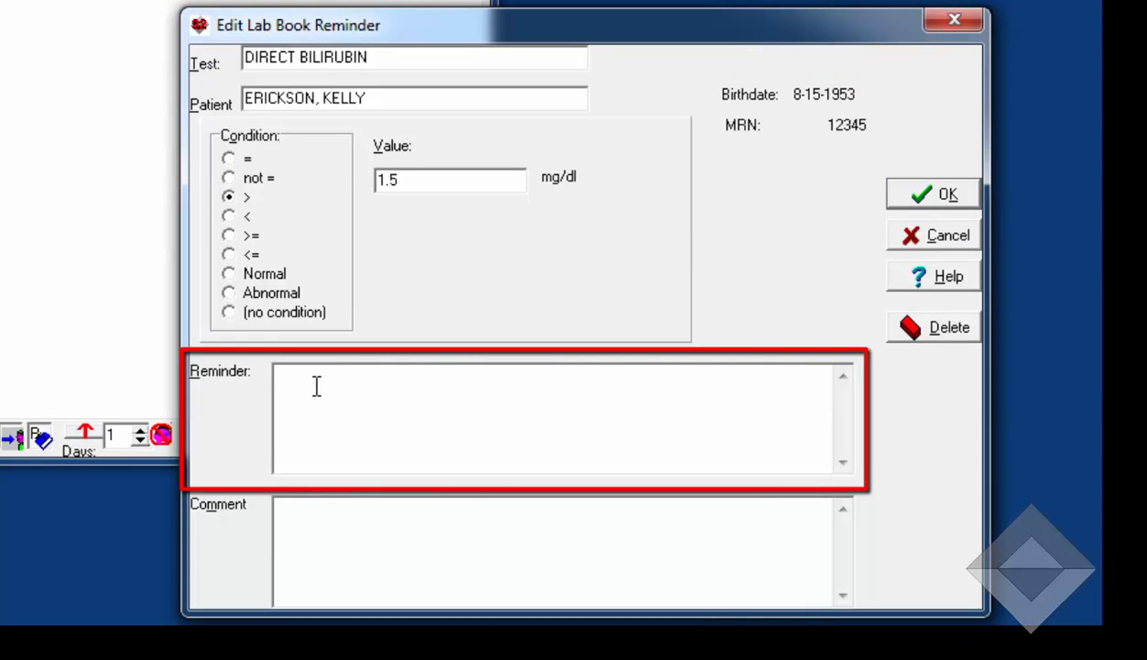
Step: Enter the reminder text "order abdominal ultrasound" and the comment "likely hepatobiliary disease", and save the DIRECT BILIRUBIN reminder
left_click(315, 386)
type("order abdominal ultrasound")
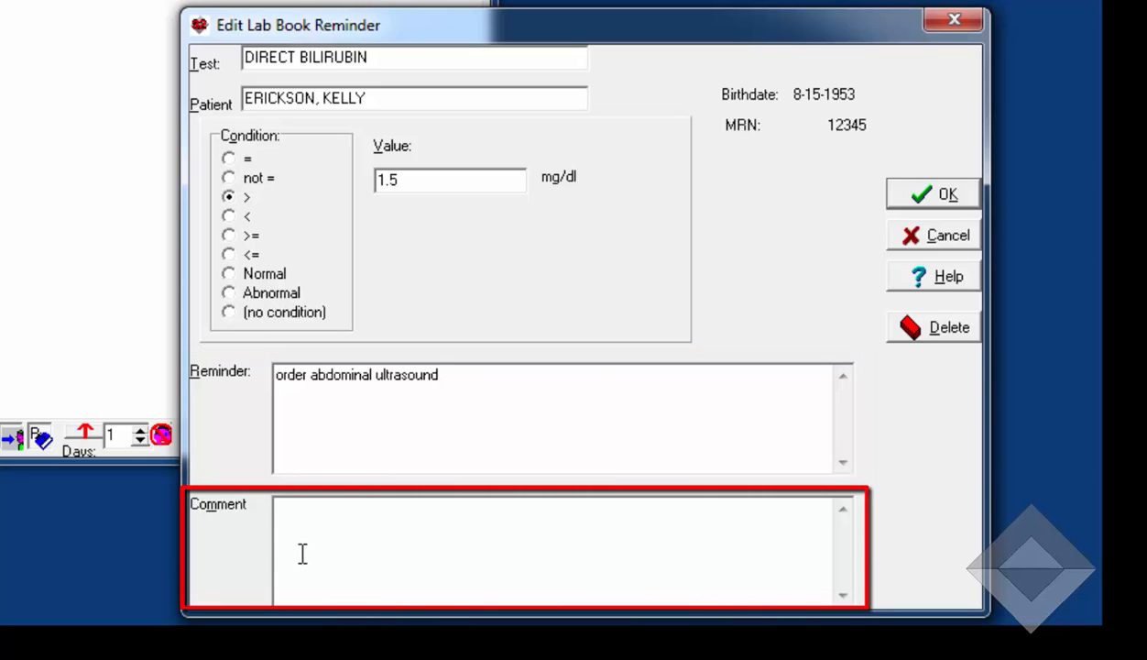
left_click(306, 515)
type("likely hepatobiliary disease")
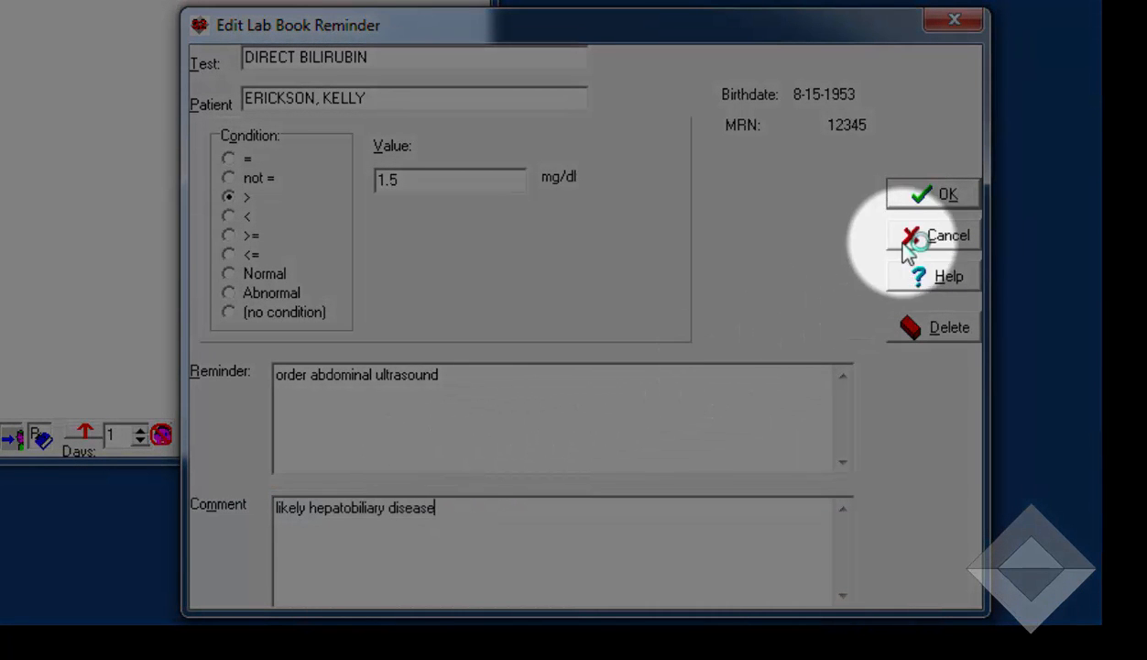
left_click(944, 195)
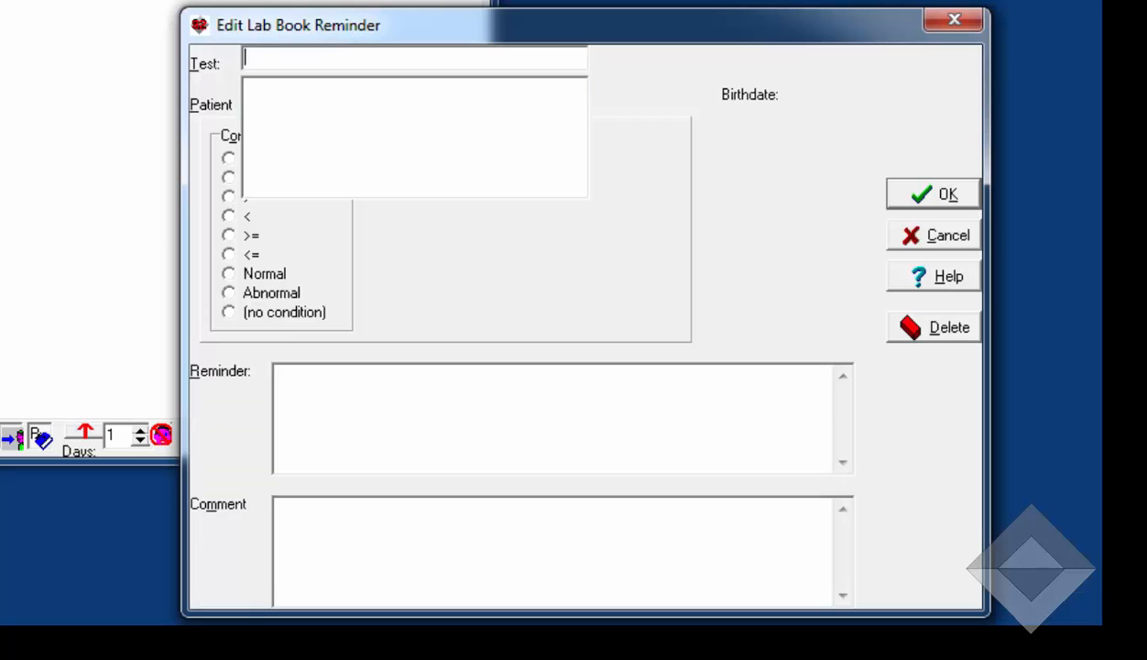
Step: Choose the DIRECT BILIRUBIN test and the recently used patient in a second Lab Book Reminder
type("DIREC")
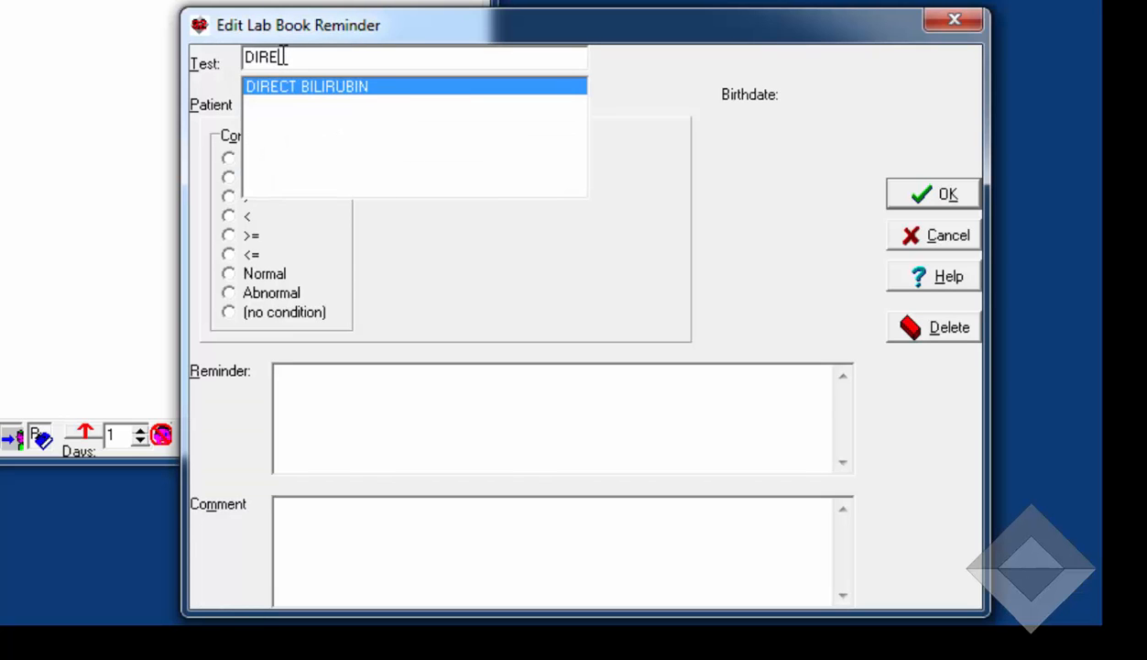
left_click(353, 88)
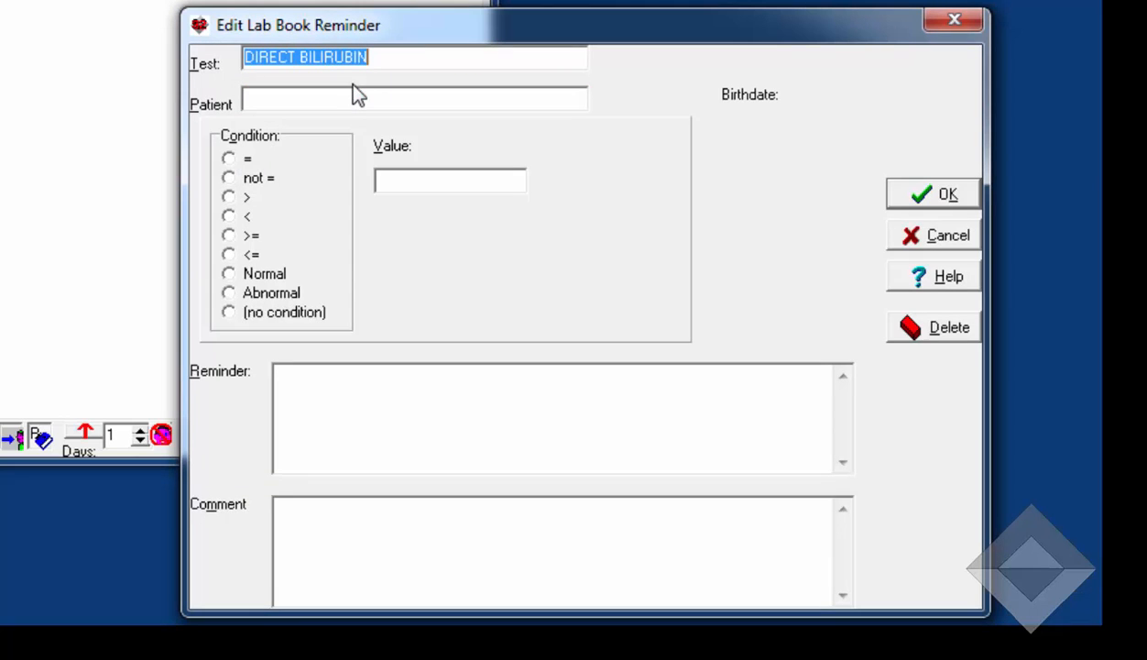
left_click(268, 104)
key("alt+u")
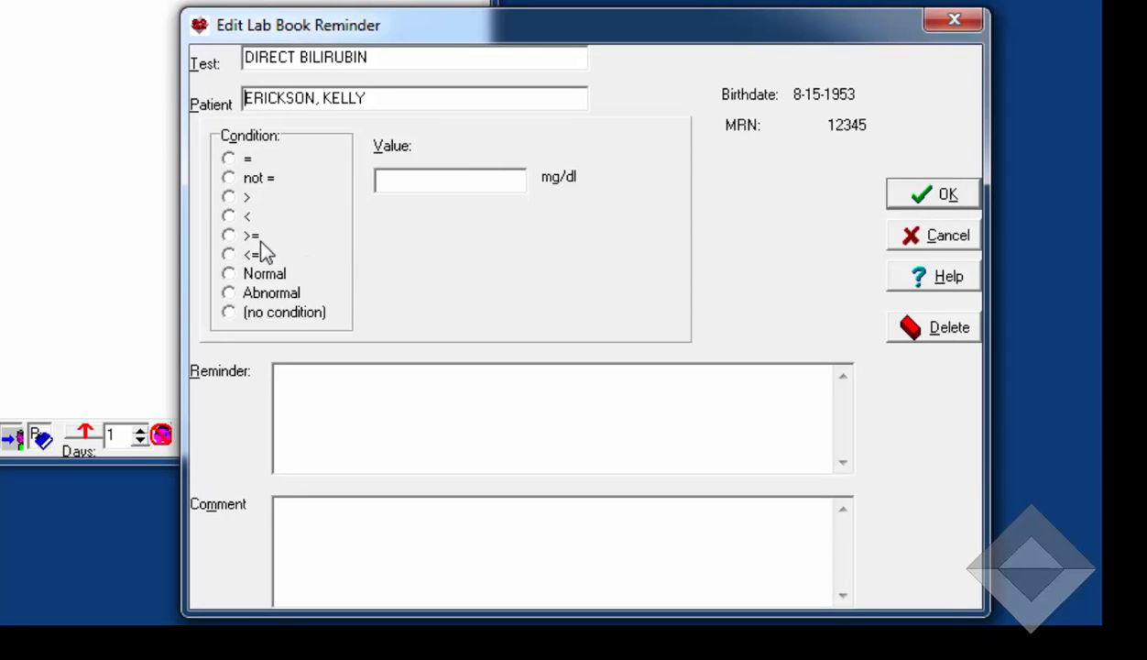
Step: Set the second reminder's trigger condition to a value <= 1.5 mg/dl
left_click(229, 254)
left_click(391, 177)
type("1.5")
Step: Enter the reminder text "order haptoglobin and LDH" and the comment "either hemolysis or Gilbert's syndrome", and save the second reminder
left_click(300, 384)
type("order haptoglobin")
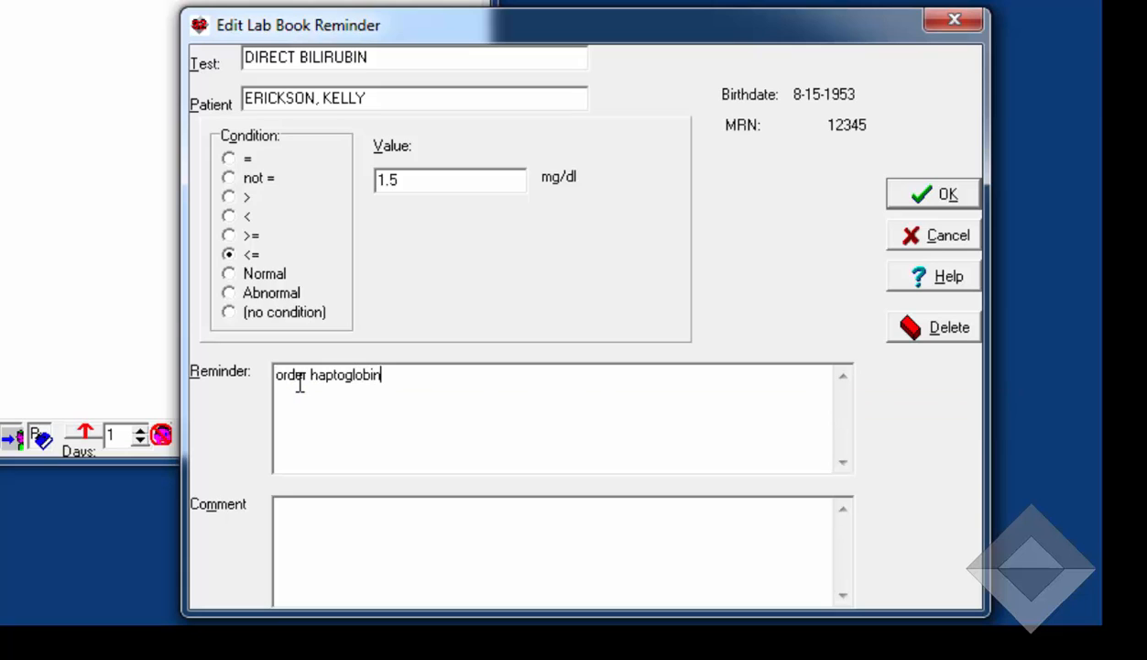
type(" and LDH")
left_click(304, 512)
type("either hem")
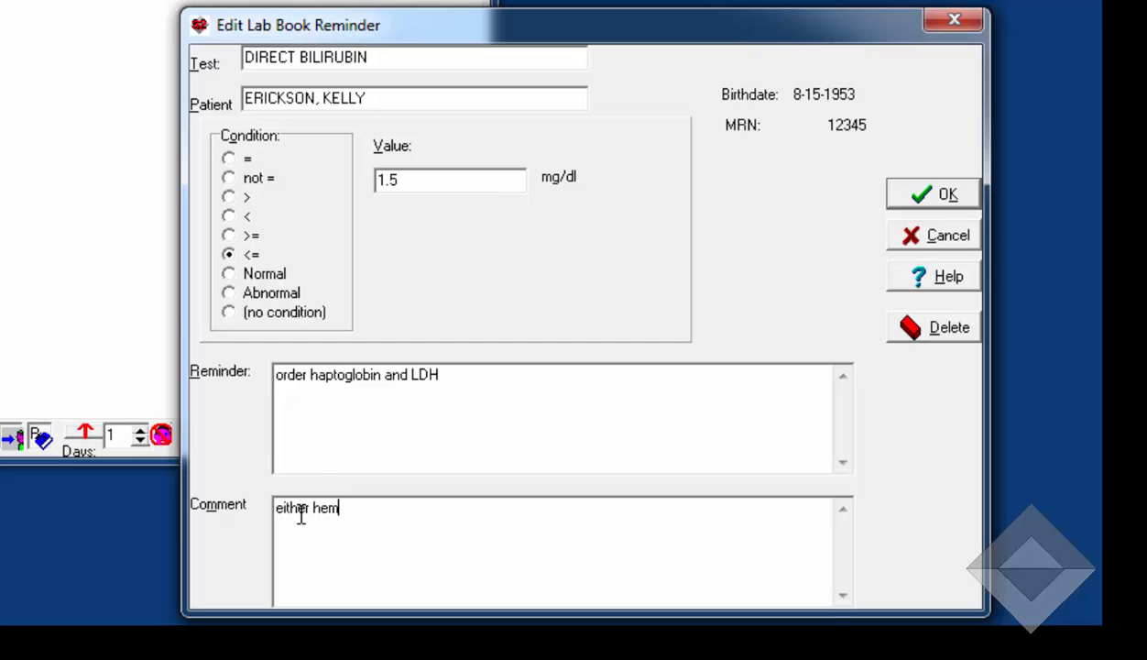
type("olysis or Gilbert's")
type("syndrome")
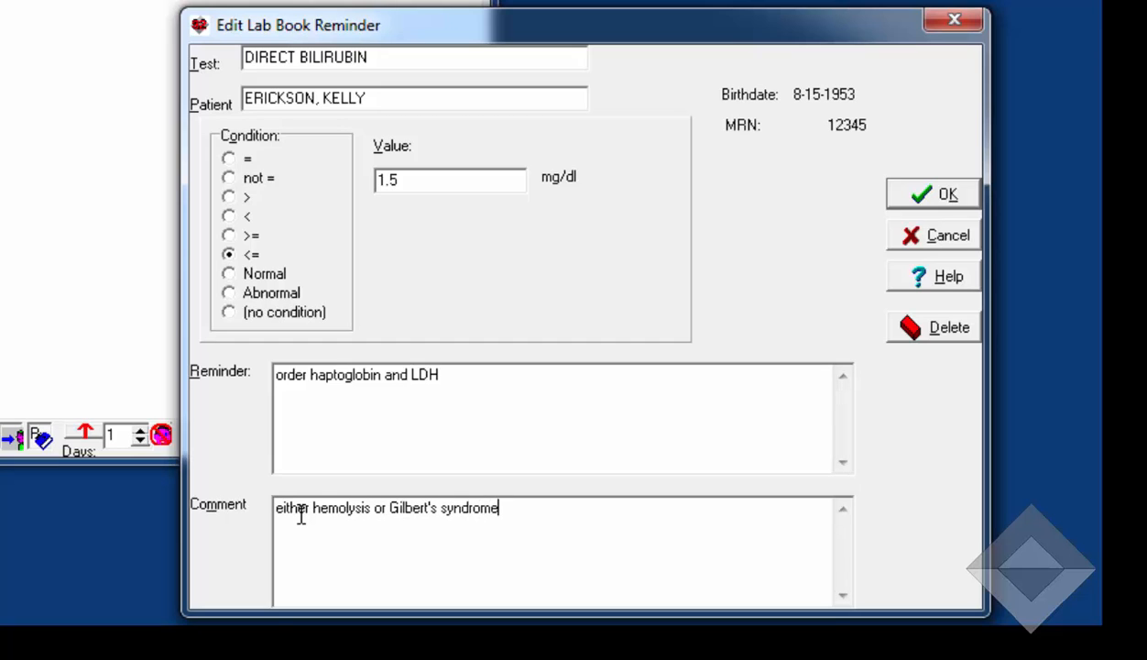
left_click(943, 194)
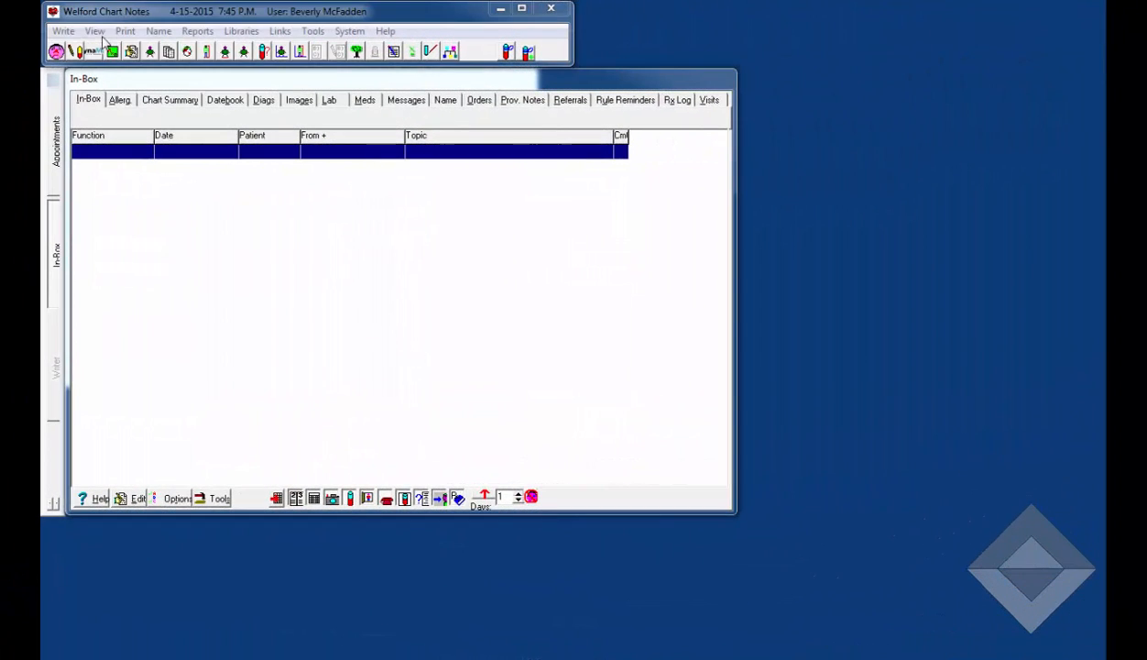
Step: Open the Lab Book for the recently used patient
left_click(94, 31)
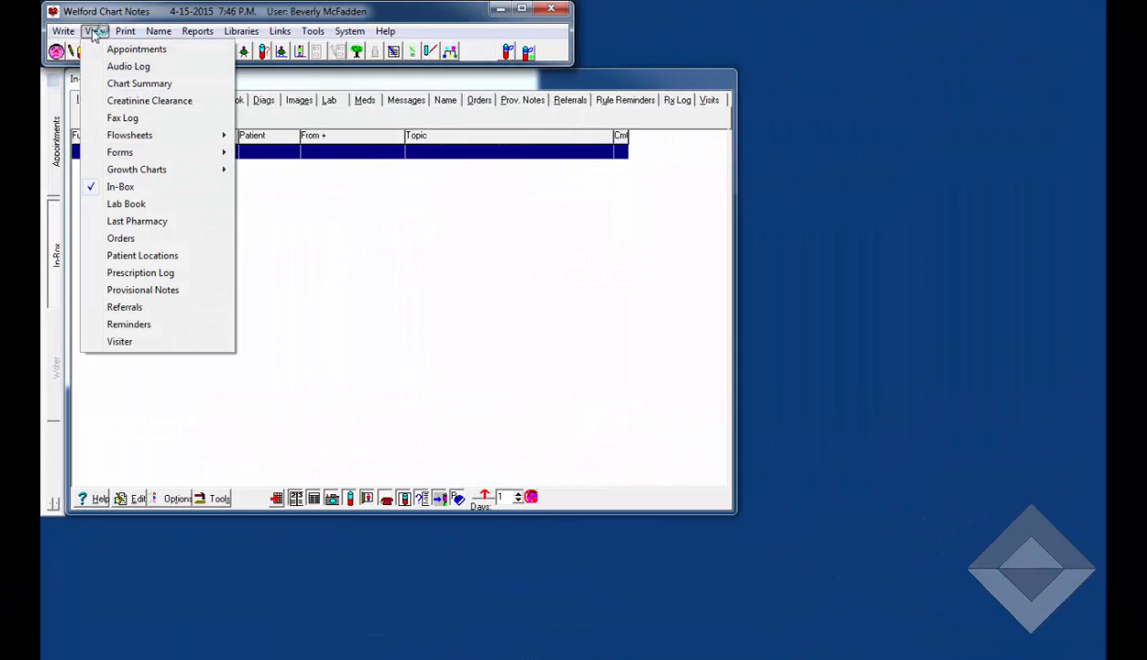
left_click(127, 205)
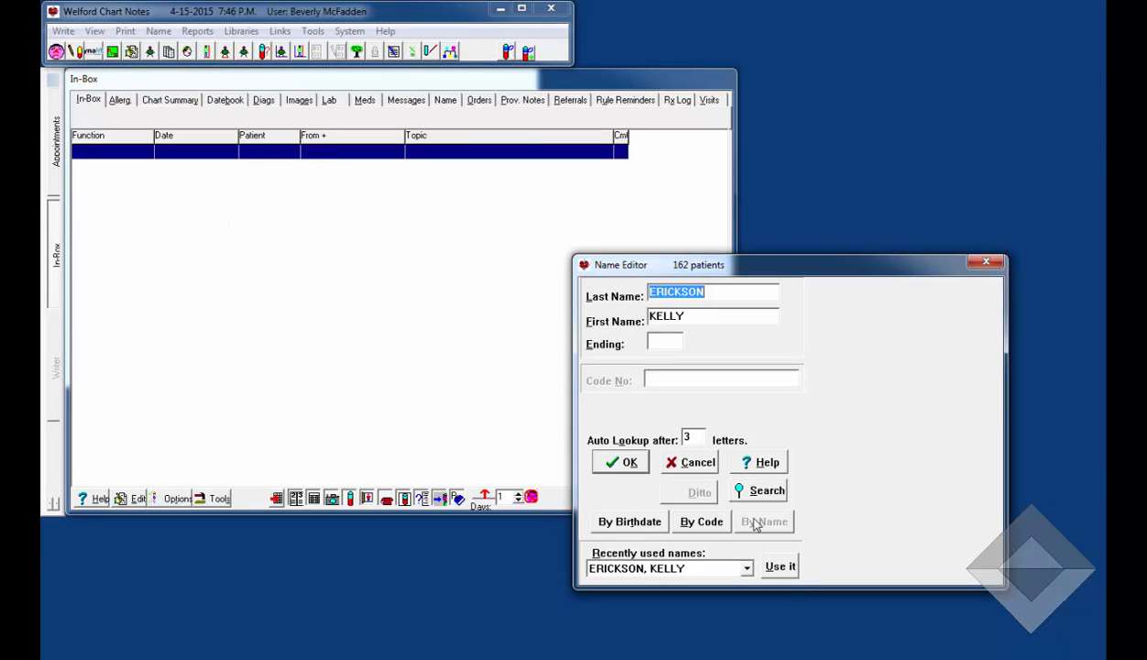
left_click(779, 567)
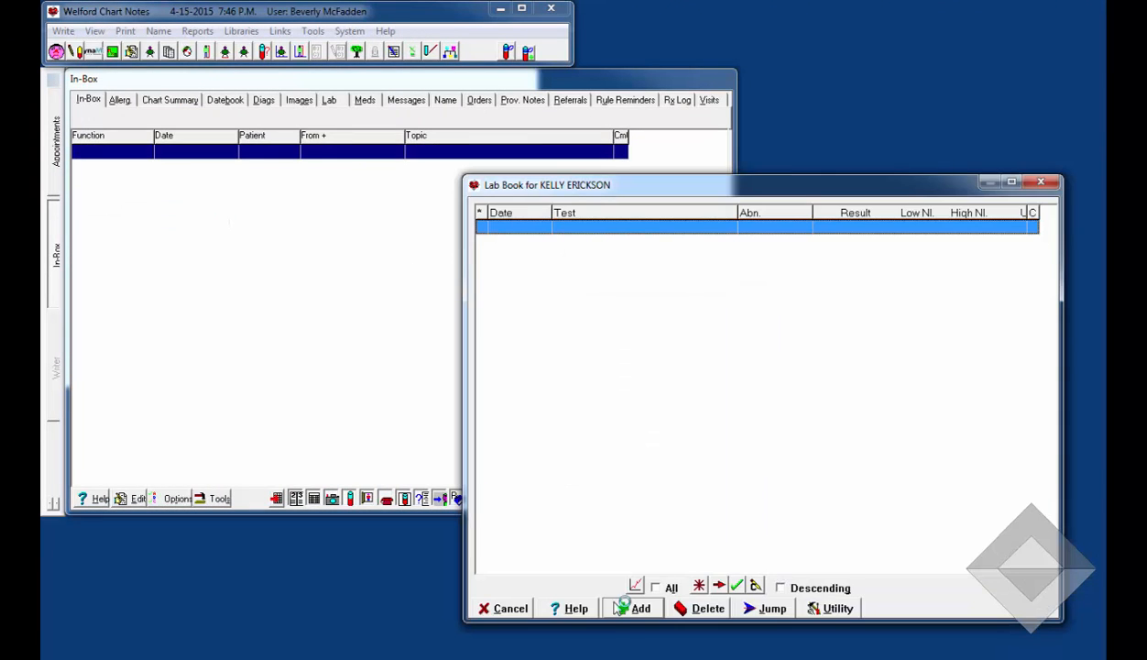
Step: Add a Lab Book entry for DIRECT BILIRUBIN with a result of 0.5 and save it
left_click(629, 609)
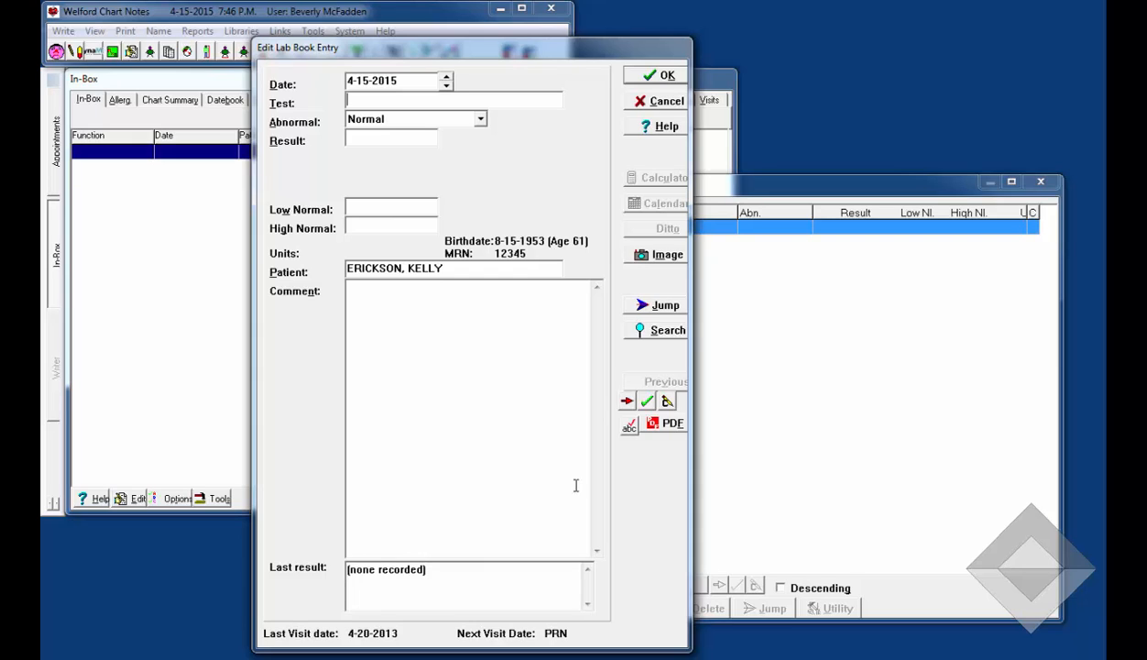
type("DIREC")
left_click(434, 123)
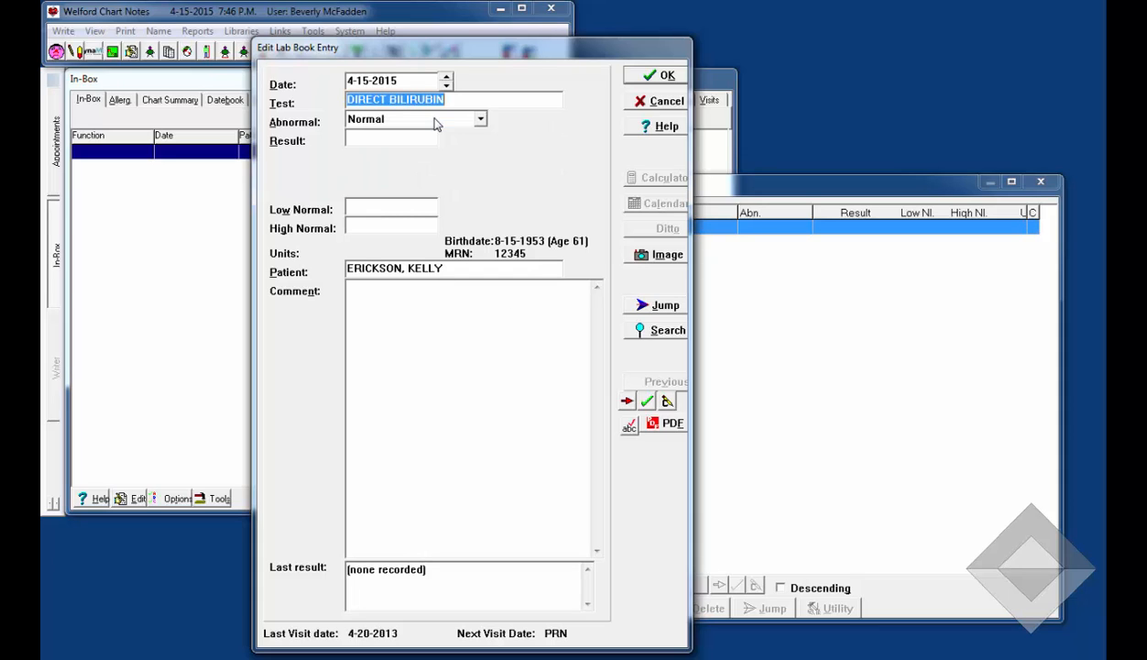
left_click(367, 141)
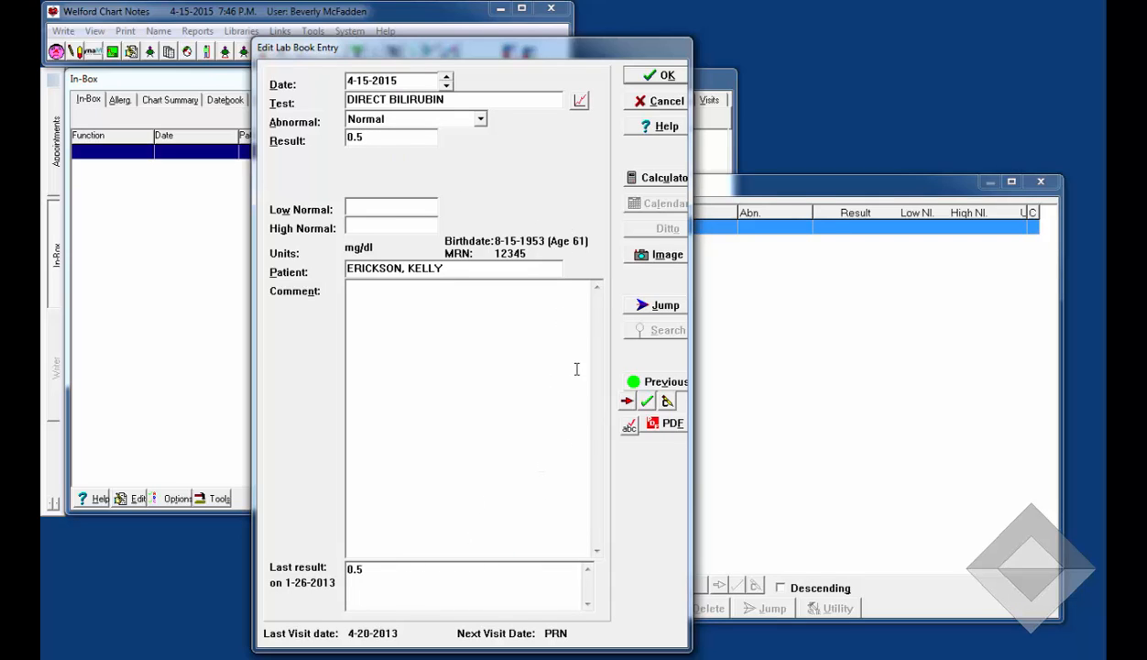
left_click(666, 77)
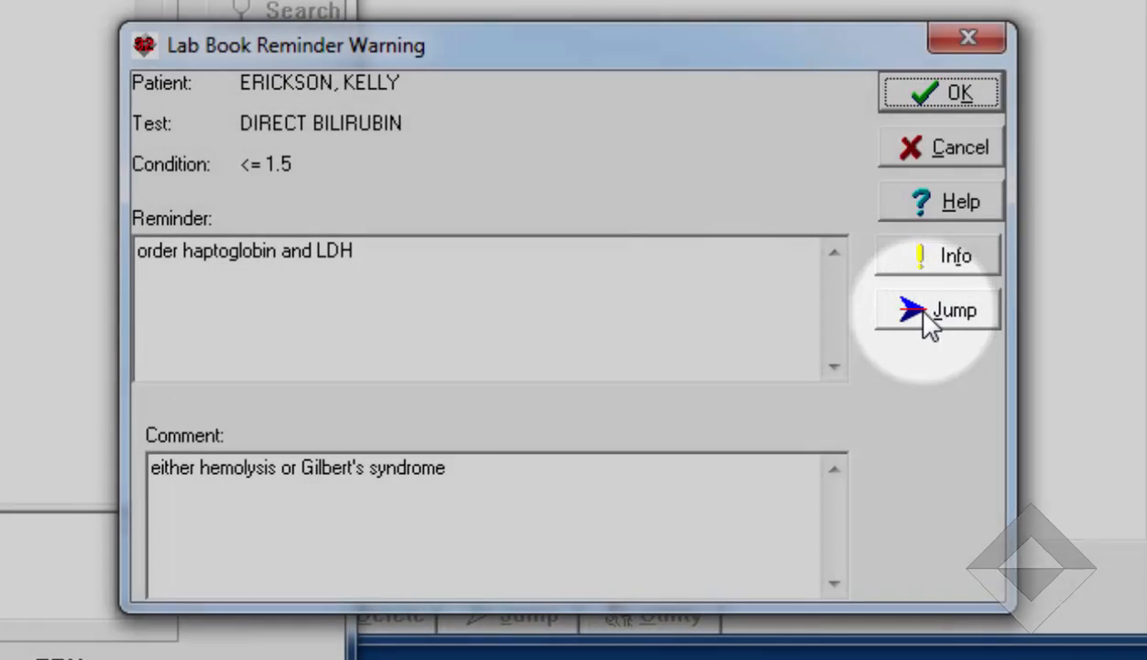
Step: Jump from the reminder warning to the patient's orders, and add and save an order for the HAPTOGLOBIN test
left_click(927, 313)
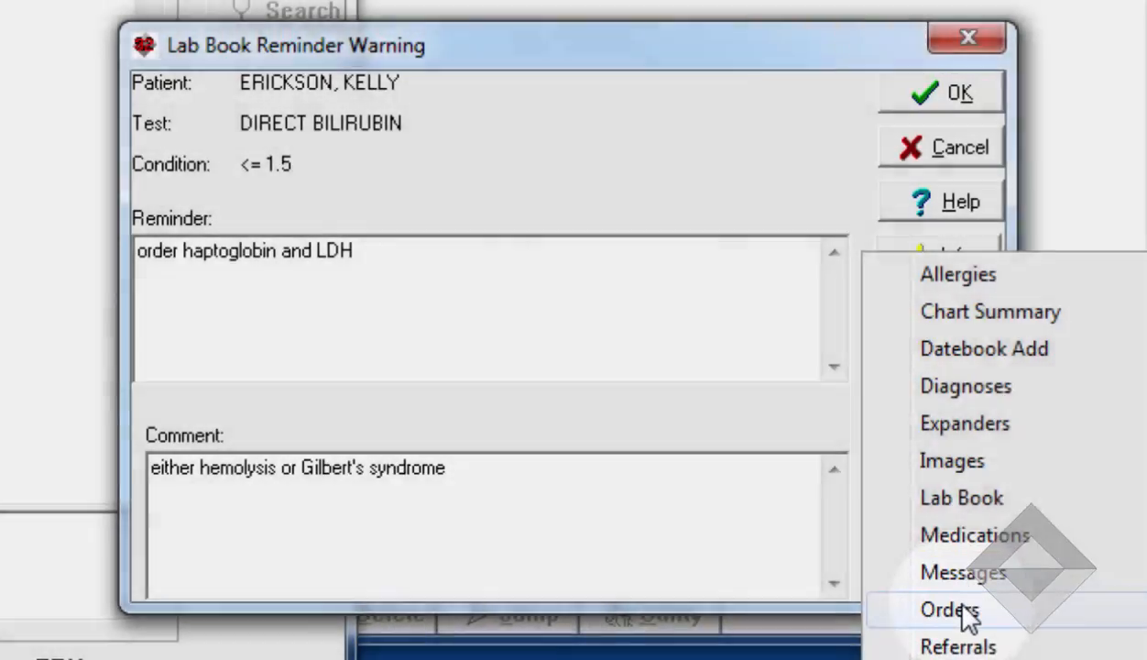
left_click(953, 610)
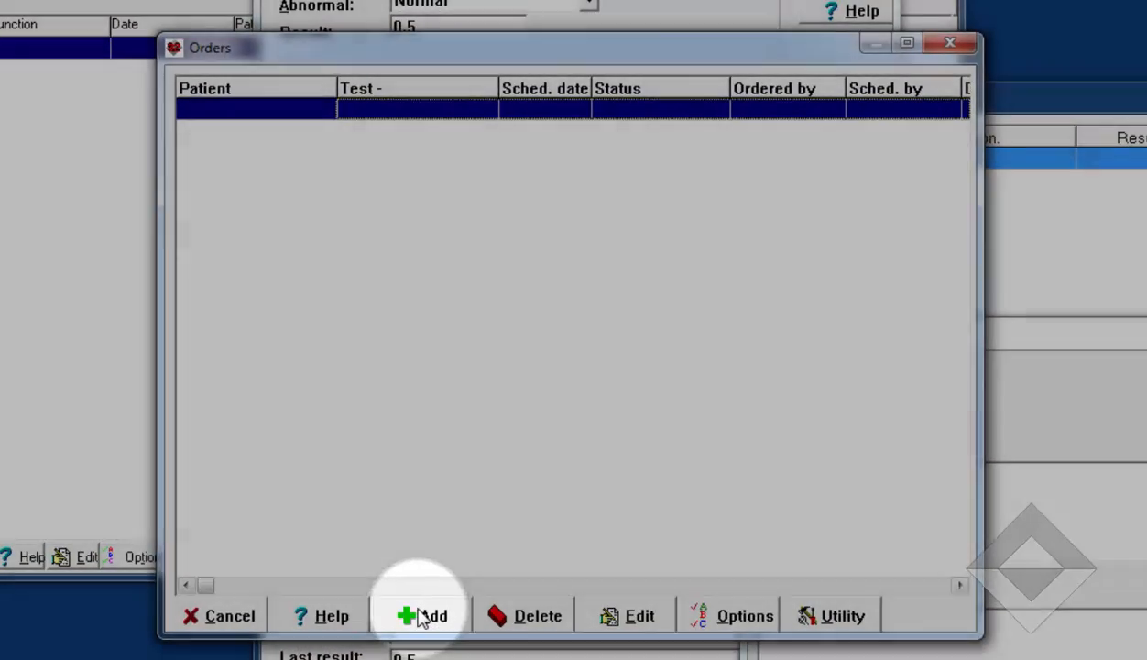
left_click(414, 612)
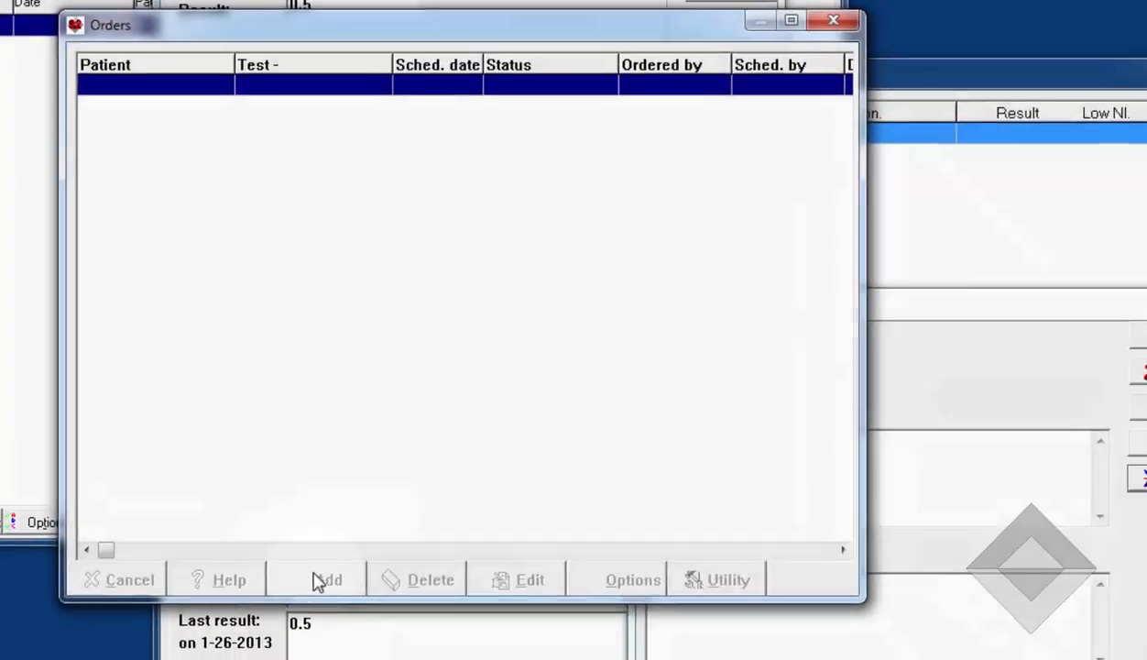
type("H")
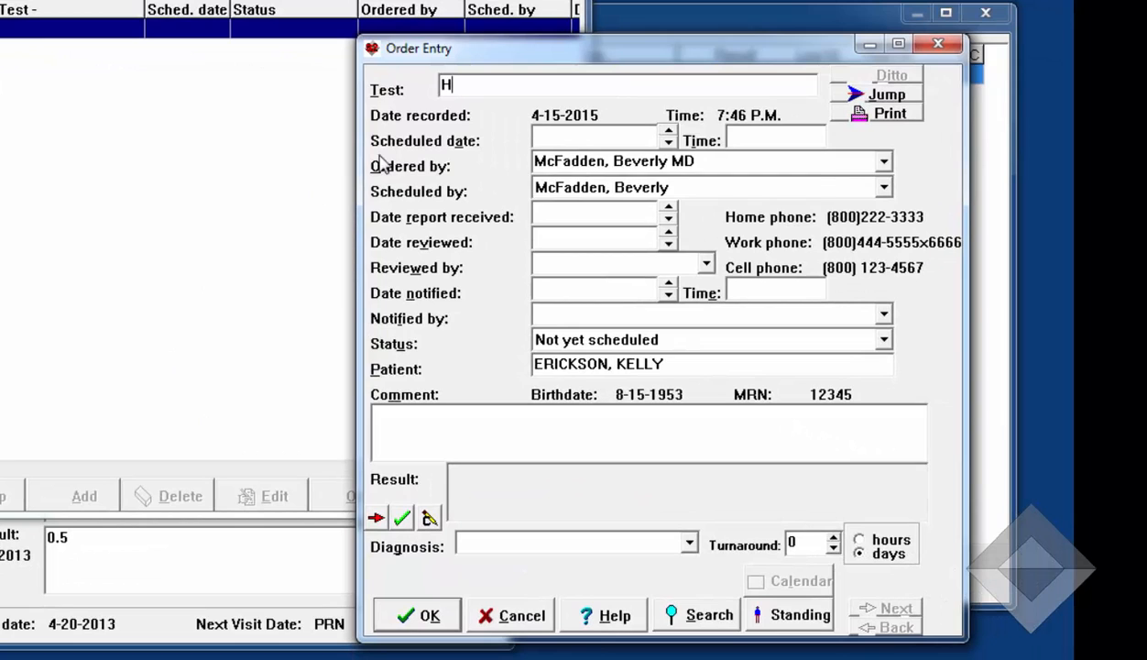
type("APTOGLOBIN")
key("Tab")
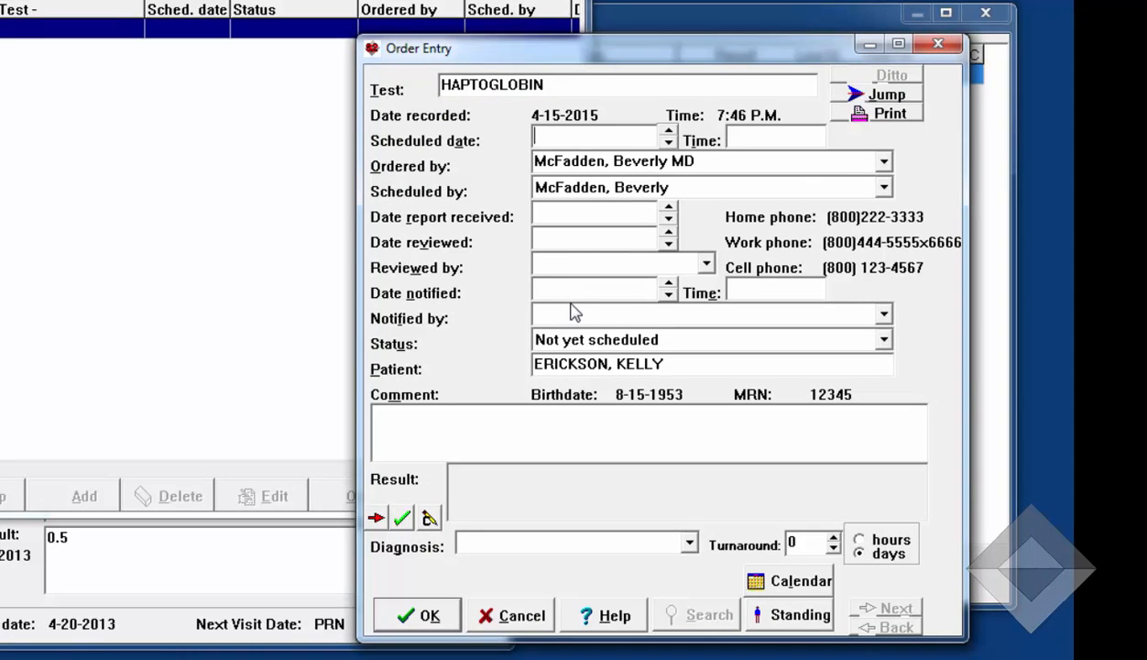
left_click(414, 620)
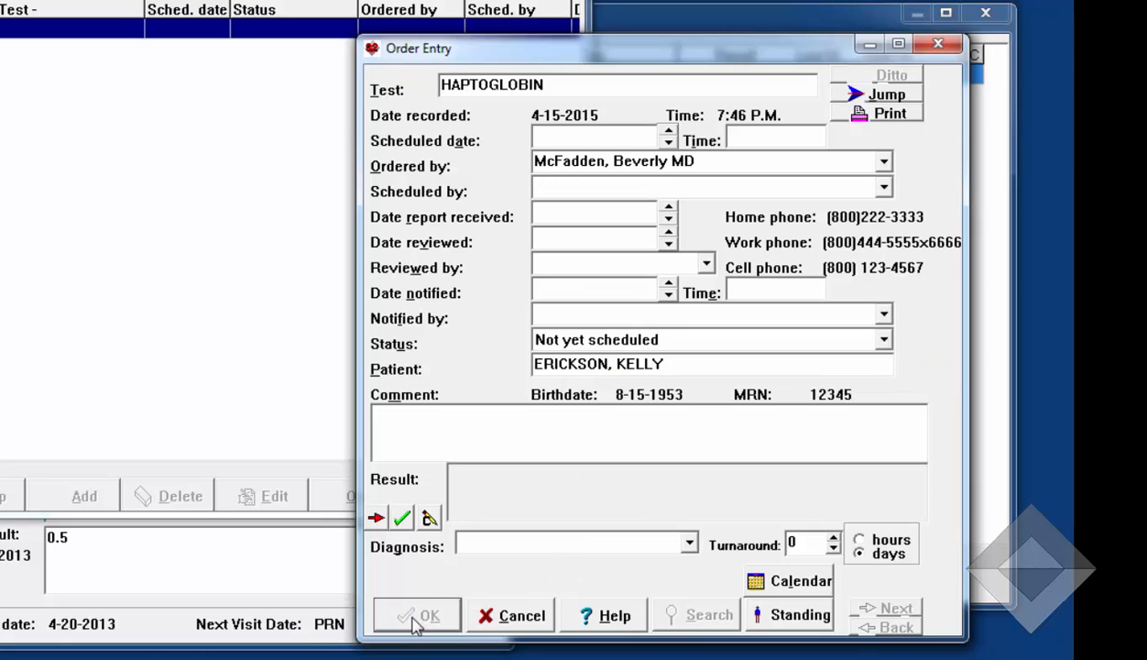
Step: Add and save an order for the LDH test, and return to the reminder warning
type("LDH")
key("Tab")
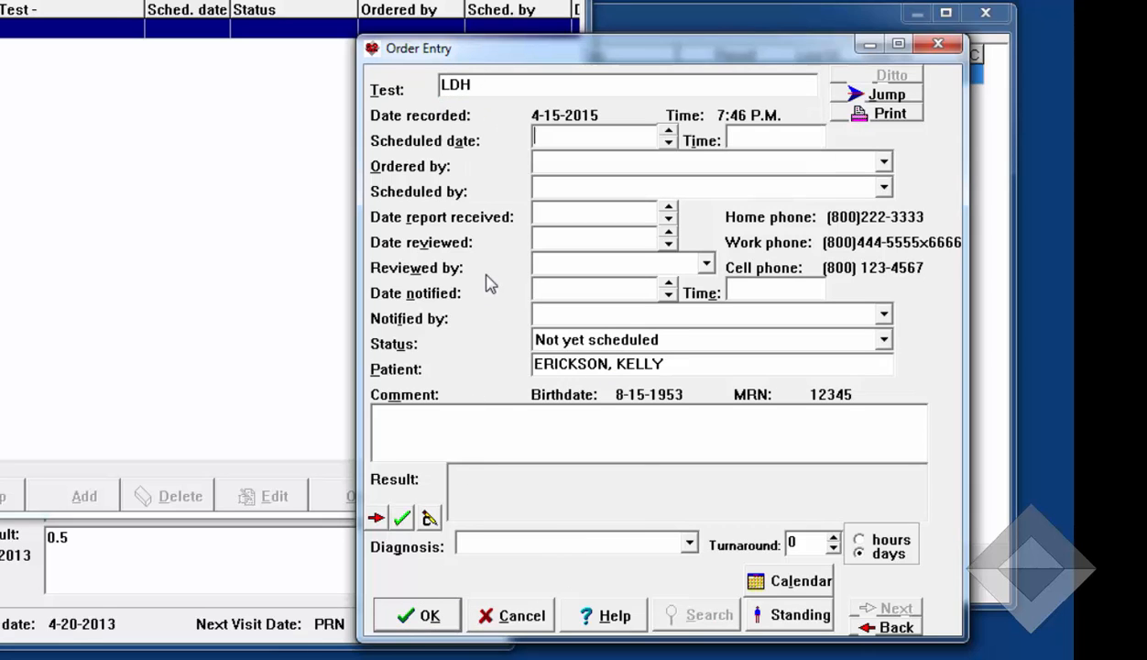
left_click(430, 627)
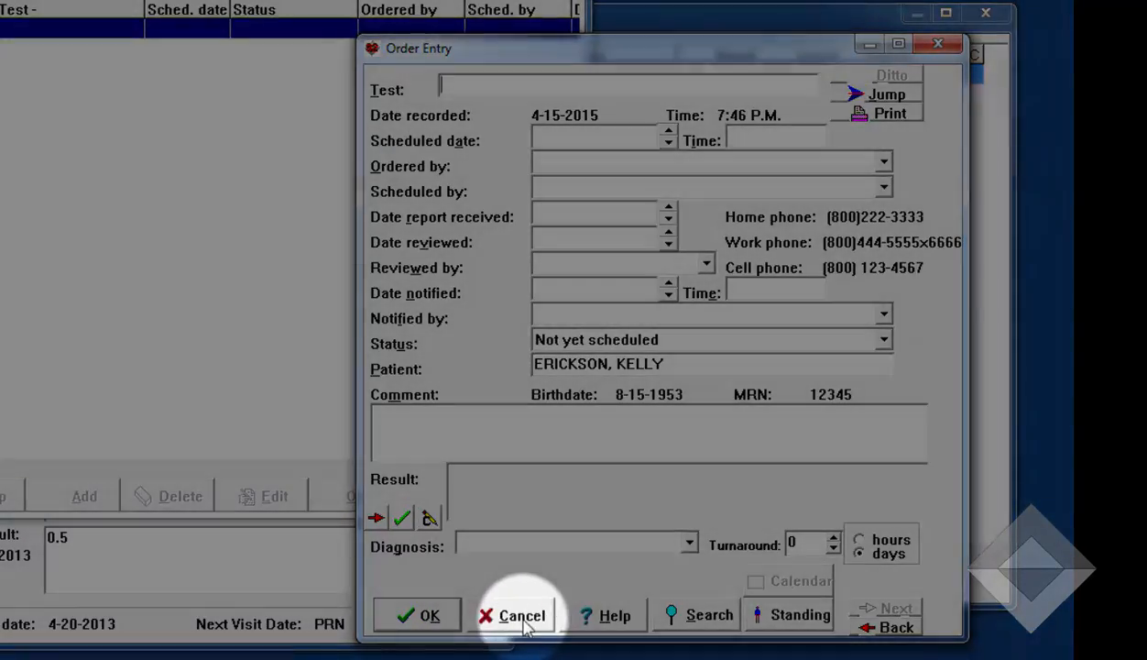
left_click(495, 615)
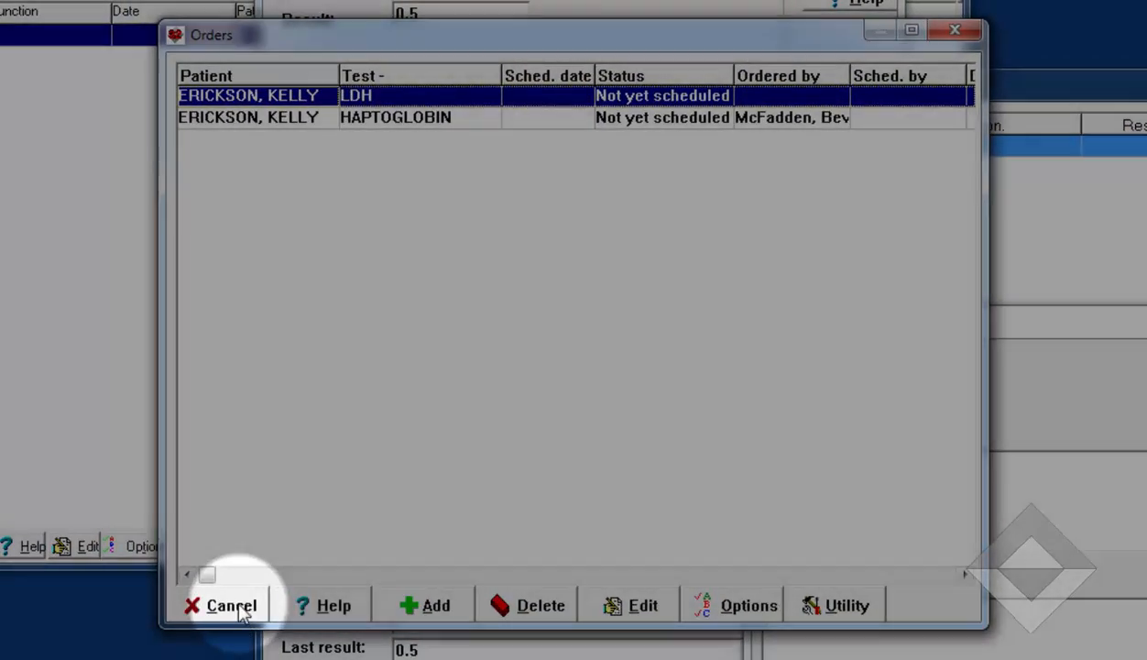
left_click(84, 561)
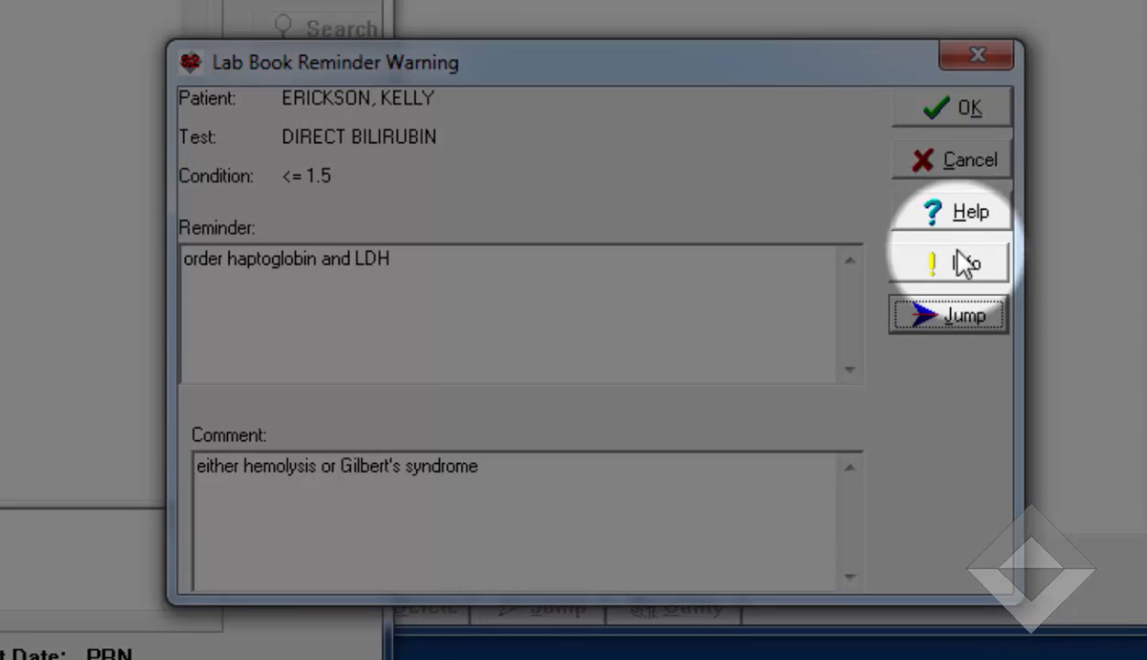
Step: View the reminder's recording information and accept the Lab Book Reminder Warning
left_click(960, 265)
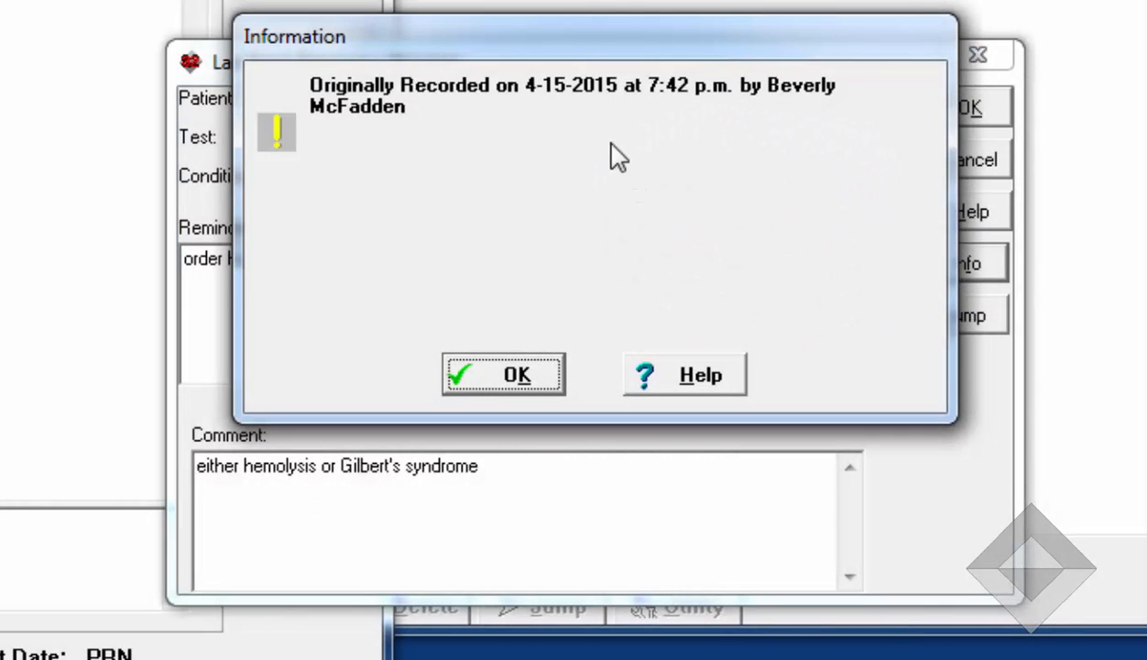
left_click(495, 378)
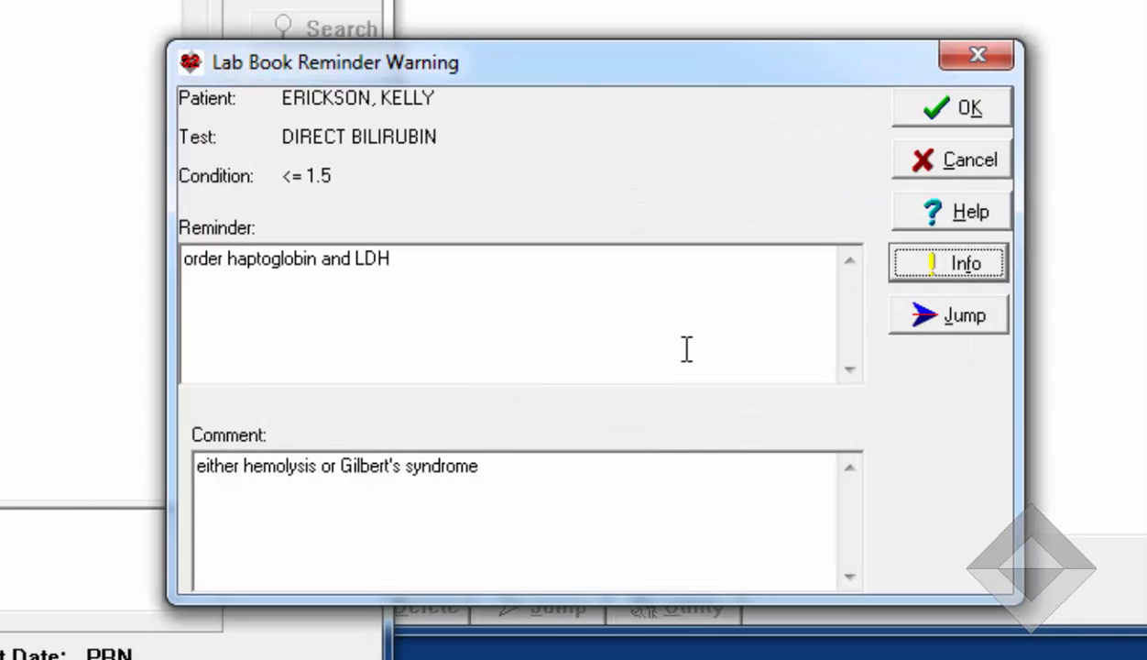
left_click(969, 114)
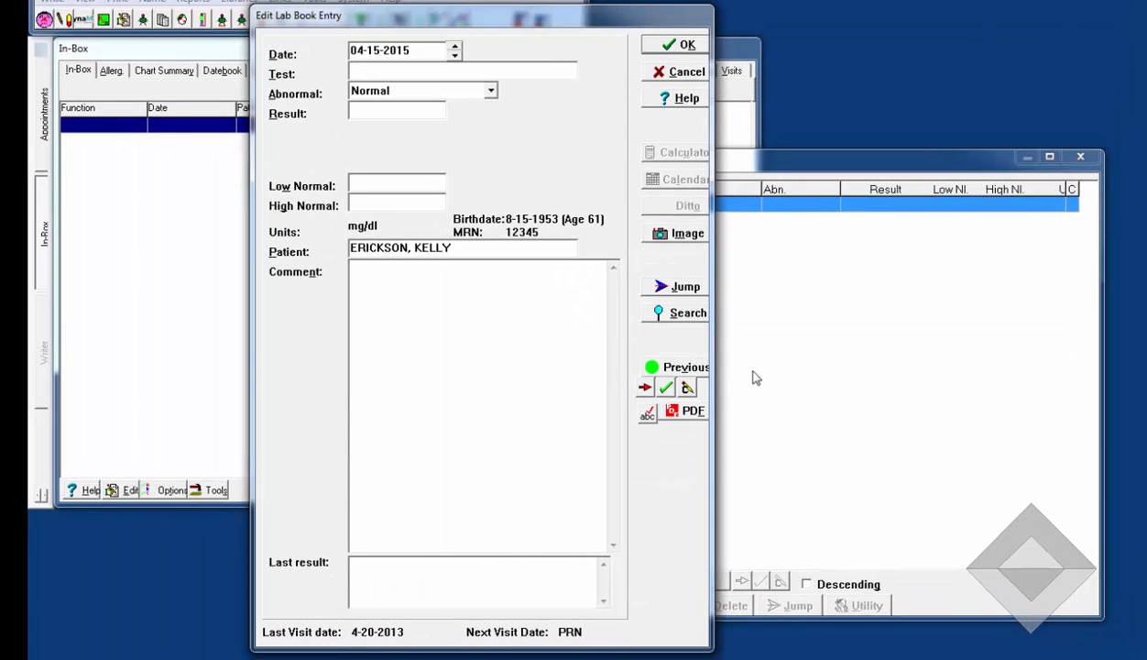
Step: Add another Lab Book entry for DIRECT BILIRUBIN with a result of 0.7 and save it
type("DIRE")
left_click(419, 91)
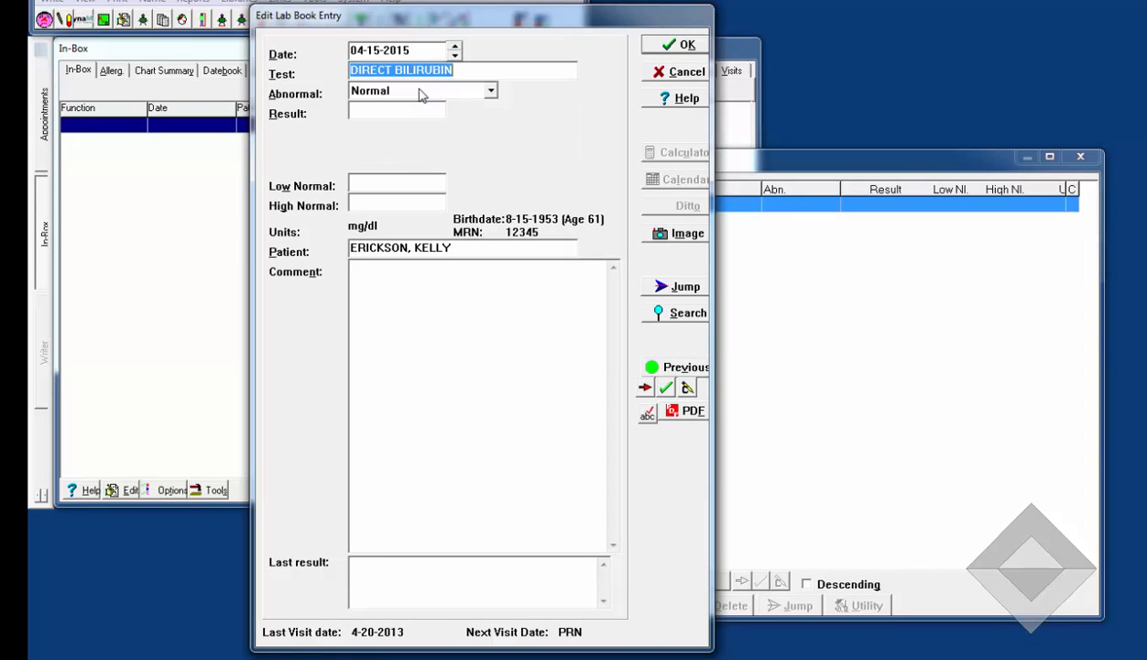
left_click(376, 112)
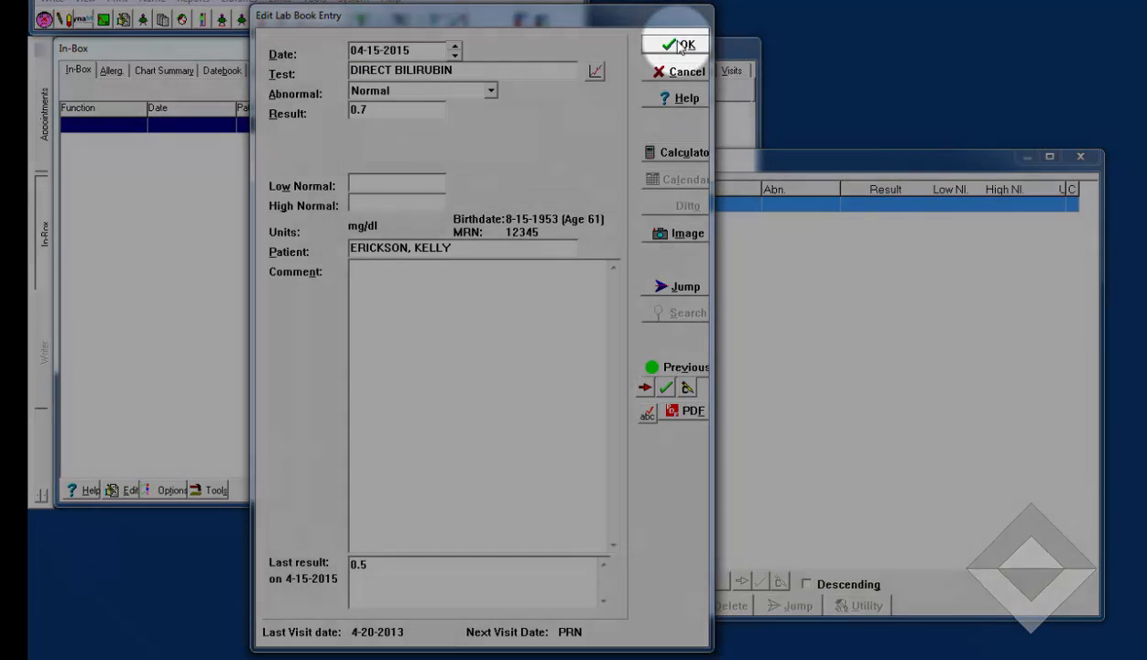
left_click(680, 45)
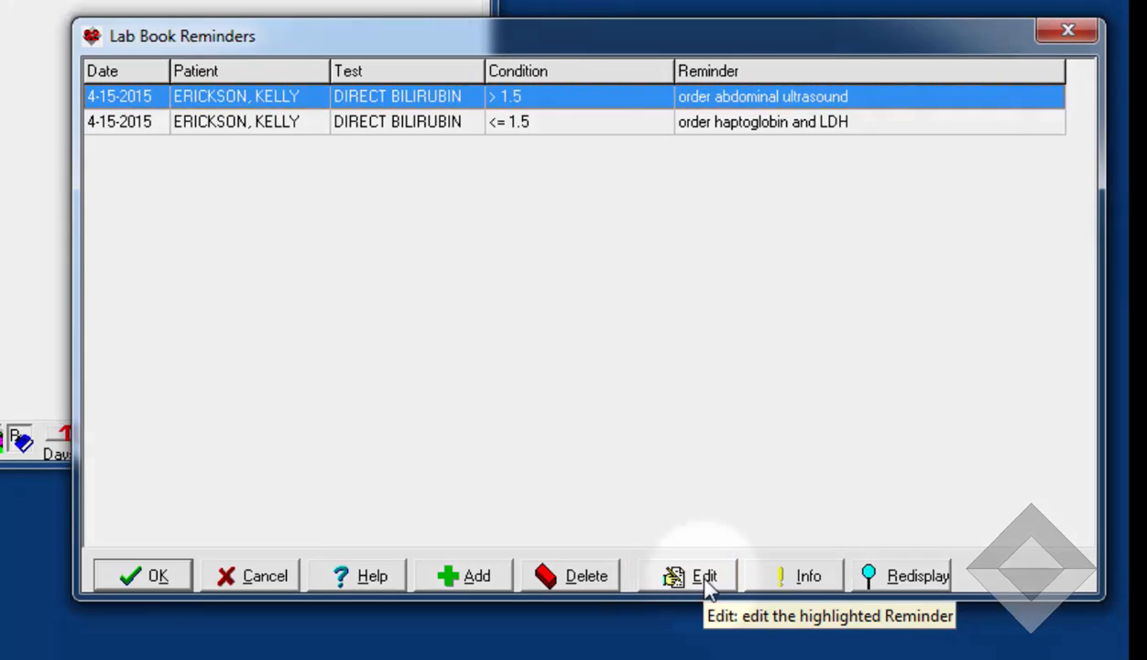
Step: Check the recording and handling information of the > 1.5 and <= 1.5 direct bilirubin reminders
left_click(705, 579)
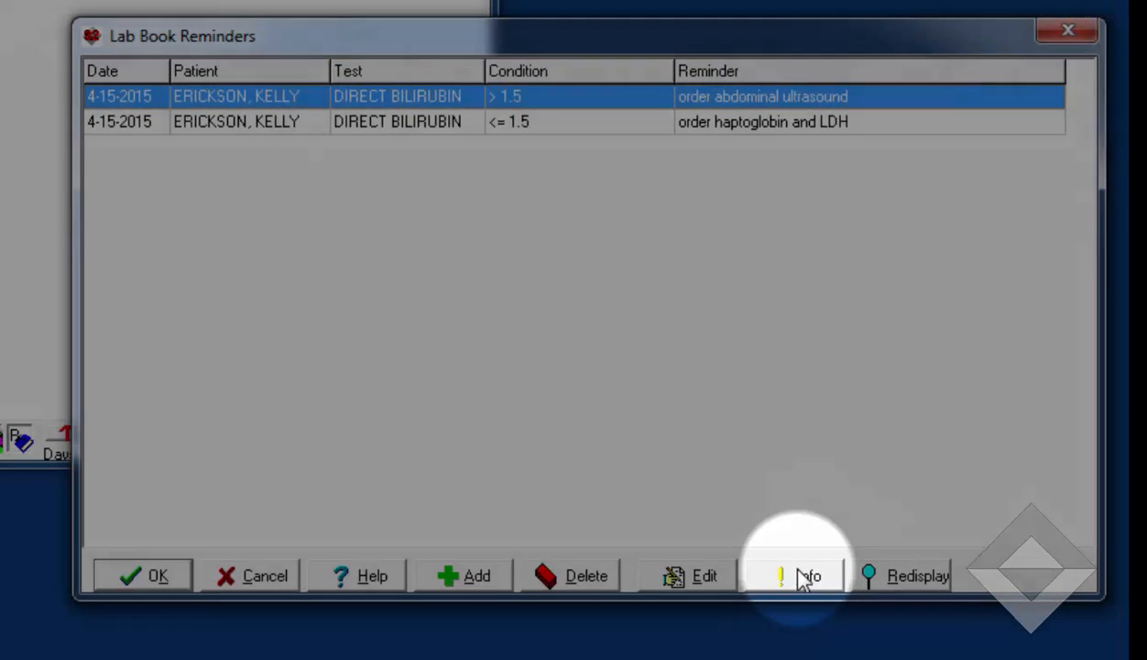
left_click(806, 577)
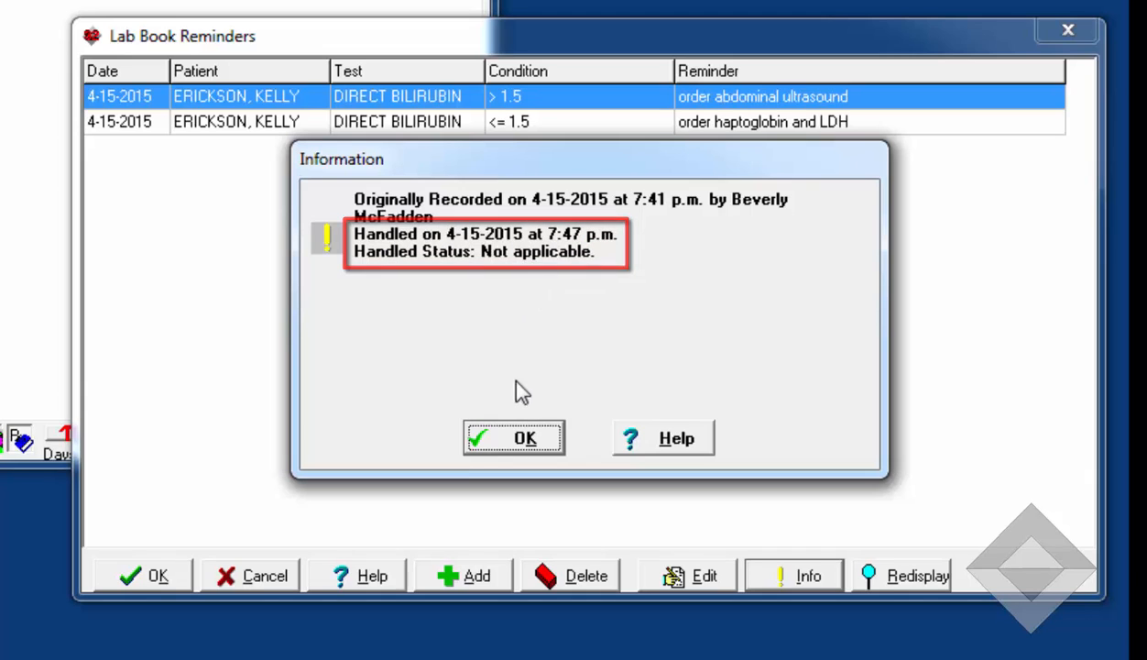
left_click(511, 439)
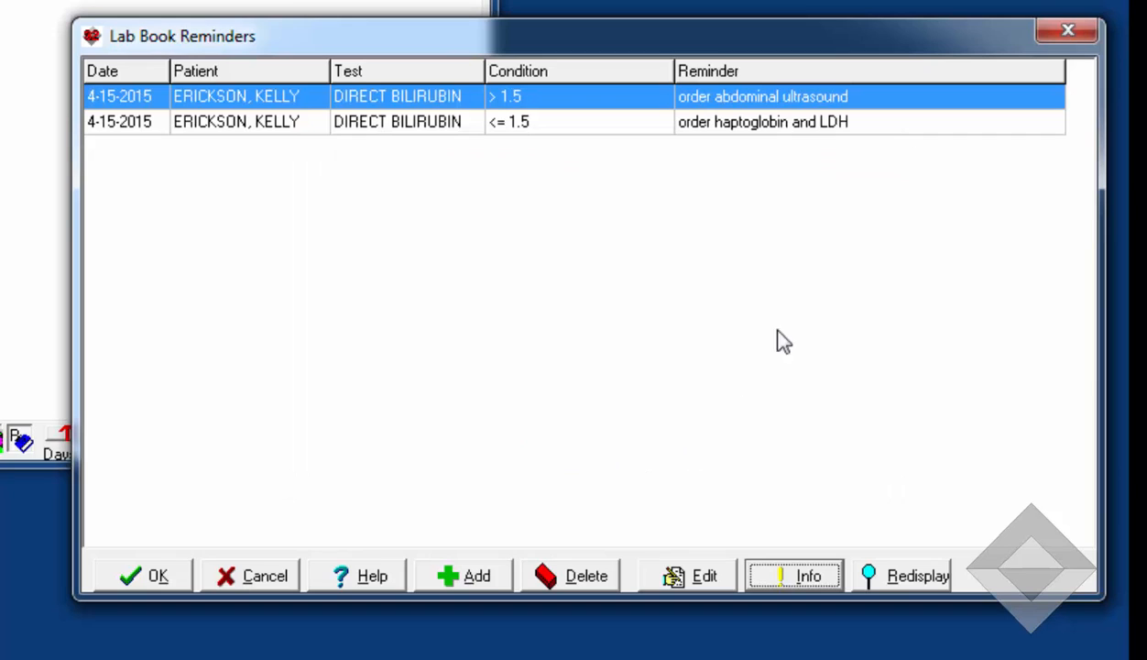
left_click(822, 128)
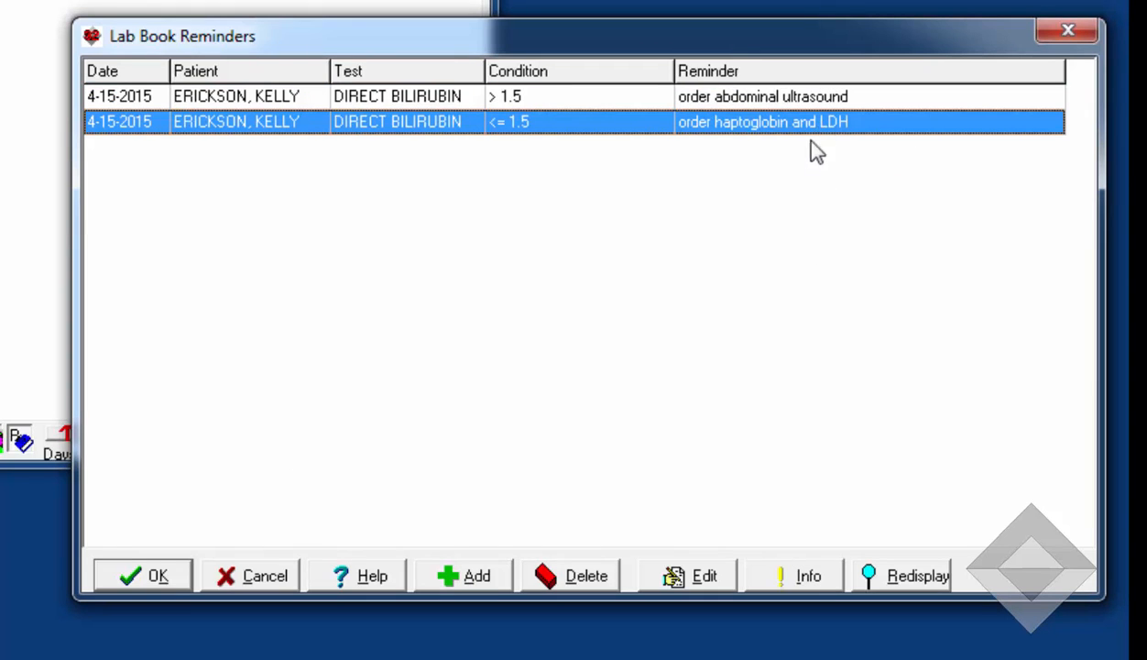
left_click(786, 573)
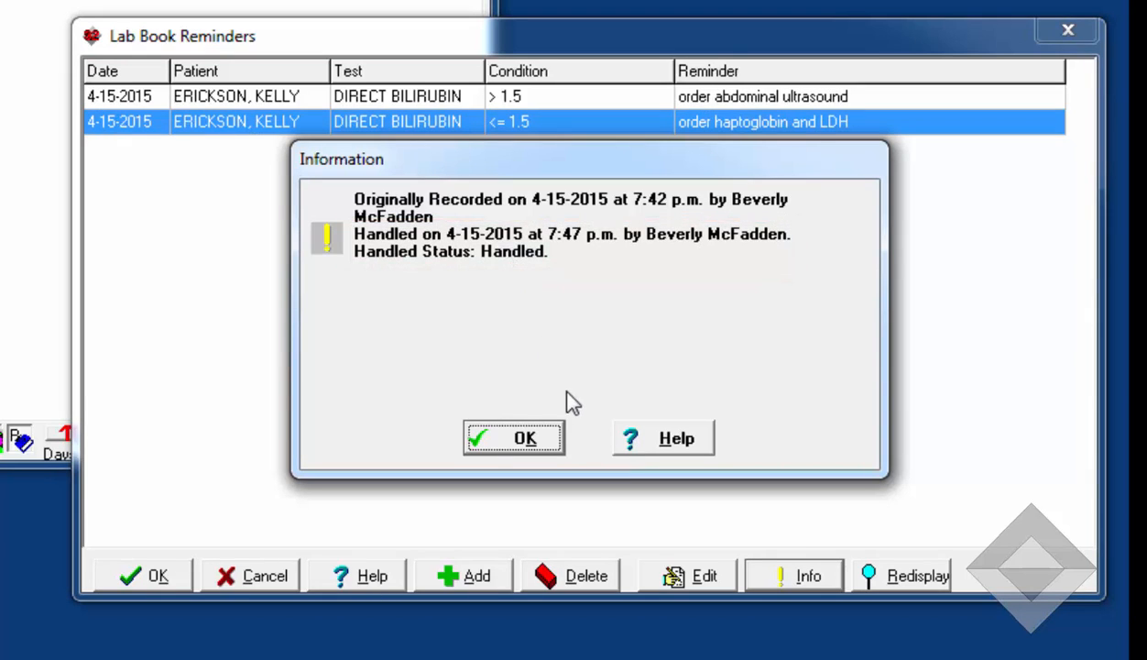
left_click(524, 440)
Step: Redisplay the Lab Book Reminders list with every handling status included except Handled
left_click(903, 583)
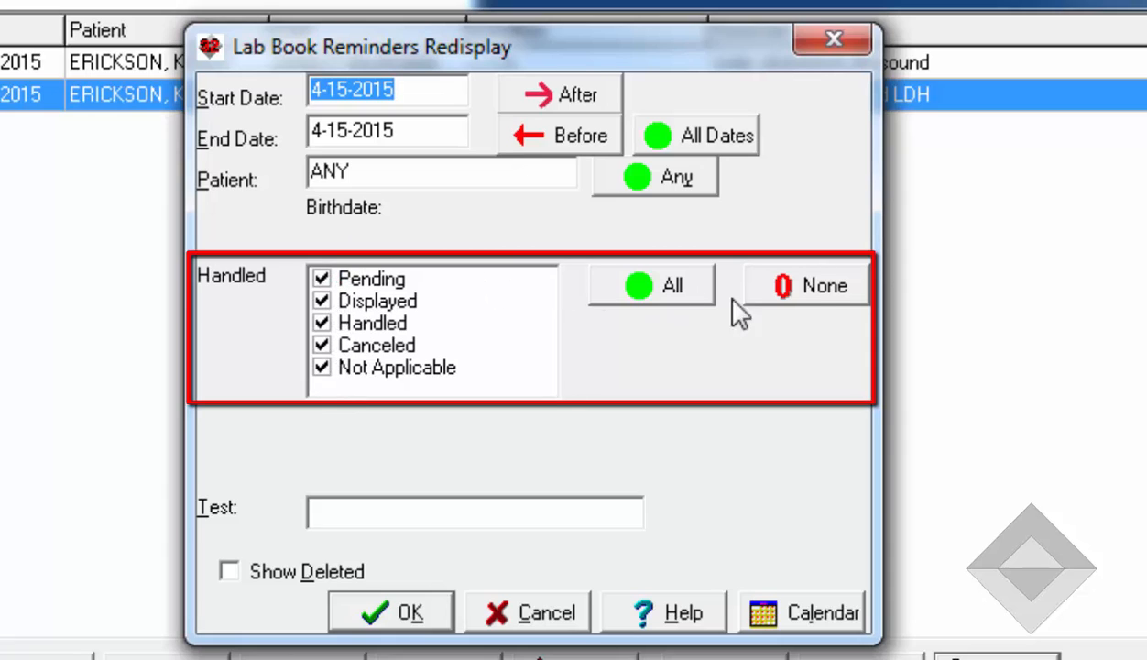
left_click(806, 289)
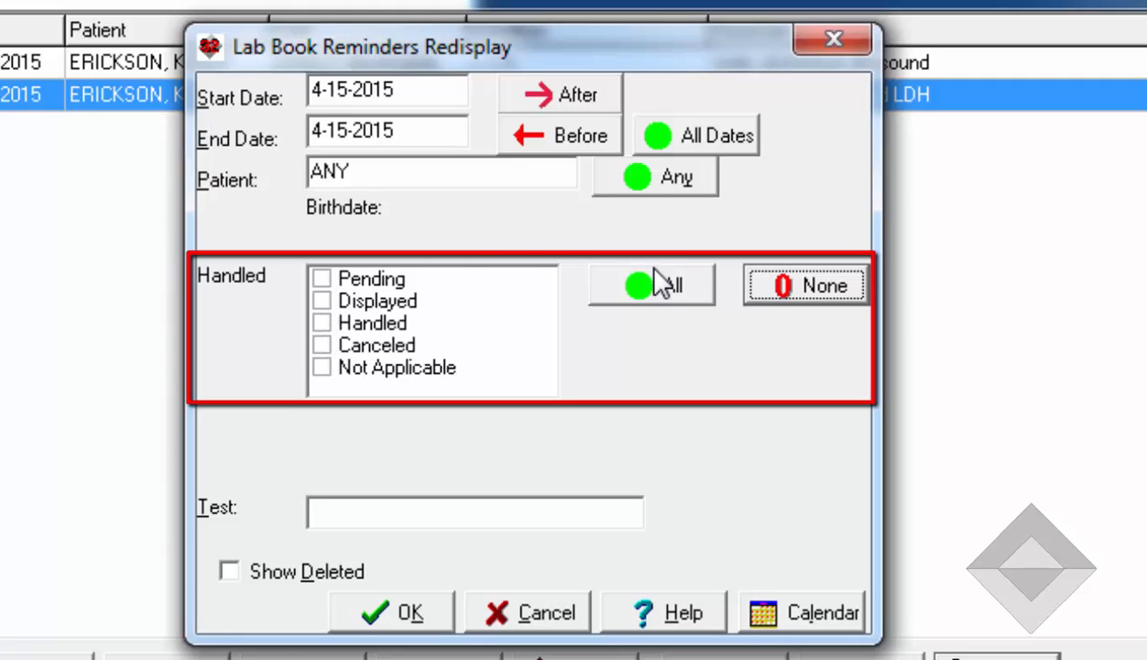
left_click(632, 285)
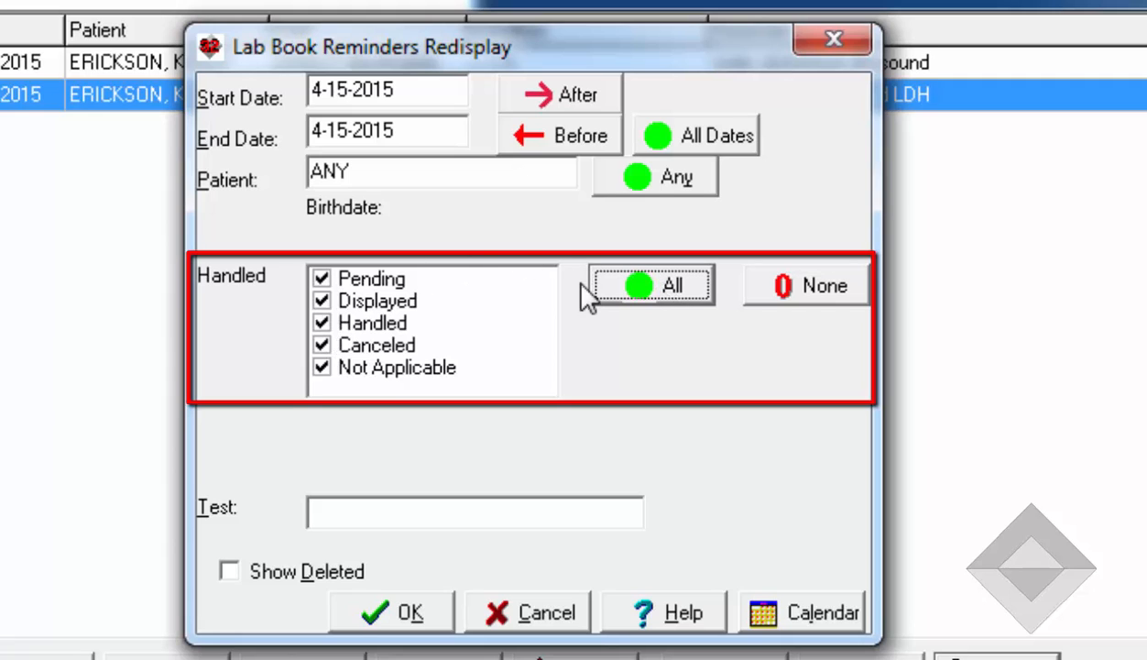
left_click(323, 302)
left_click(321, 323)
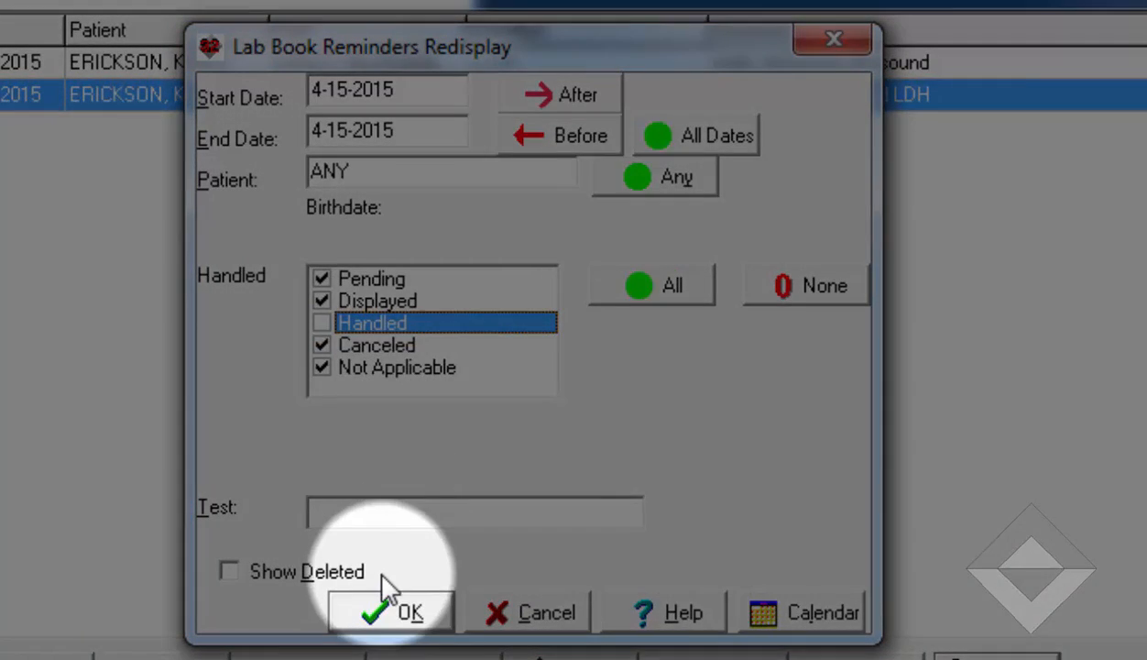
left_click(385, 605)
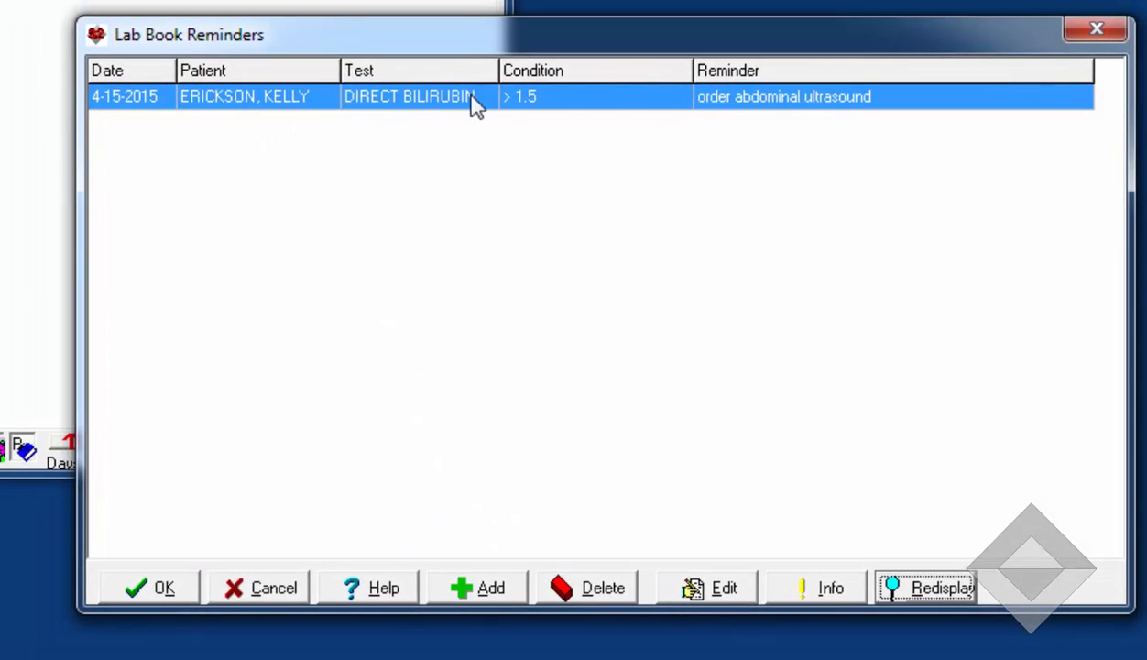